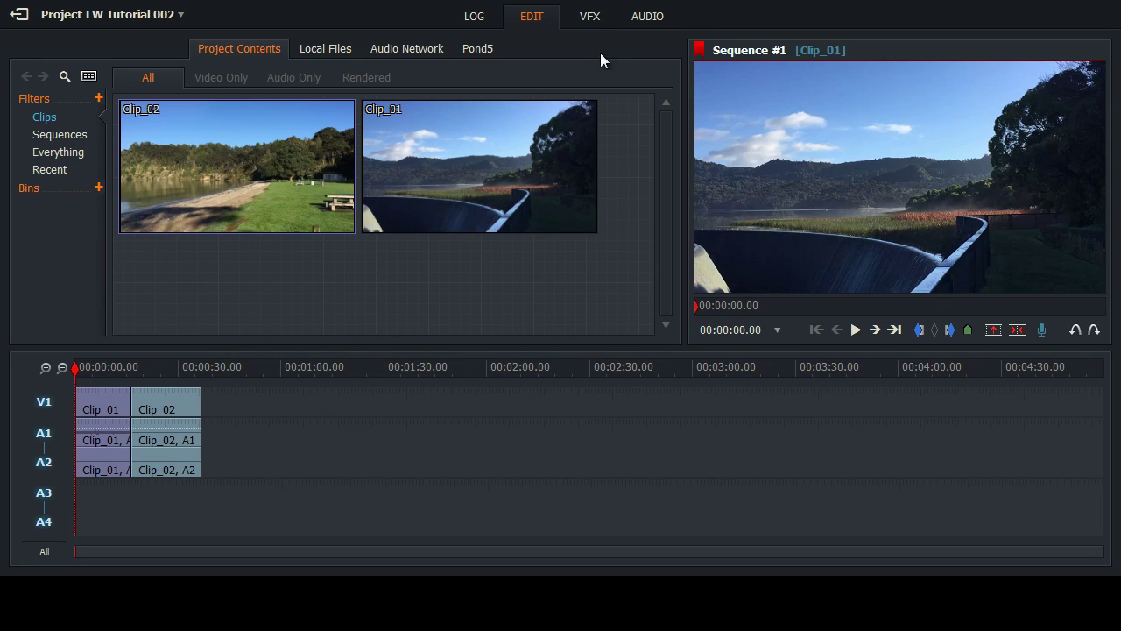
# In the VFX workspace, drag Dissolve from Recently used effects onto Clip_02 and zoom in on the two clips.
pyautogui.click(590, 19)
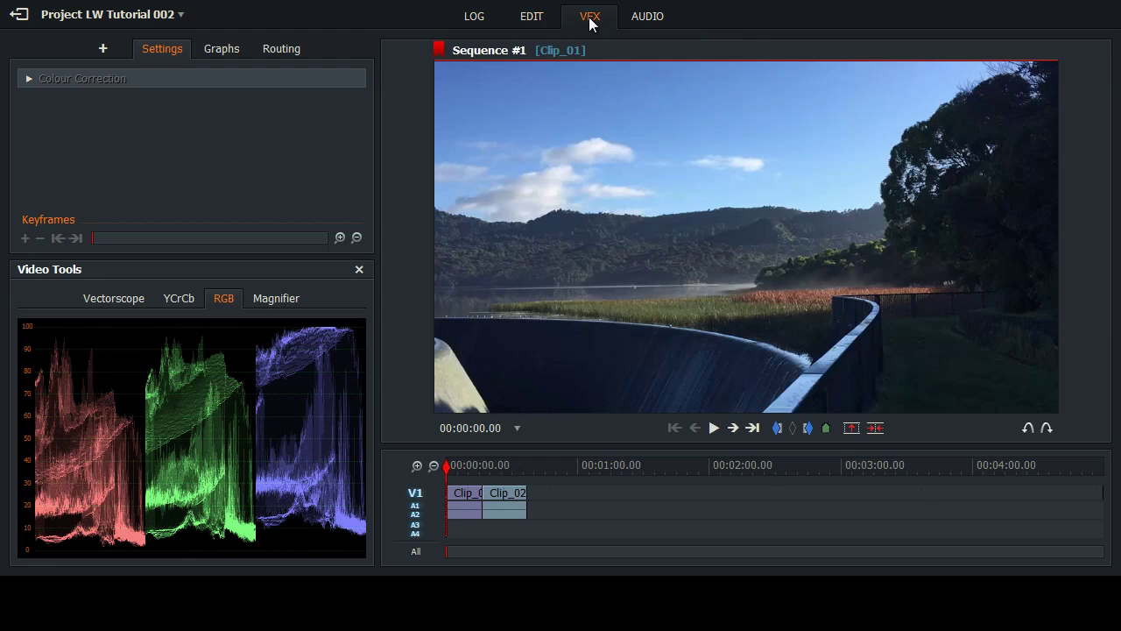
pyautogui.click(102, 54)
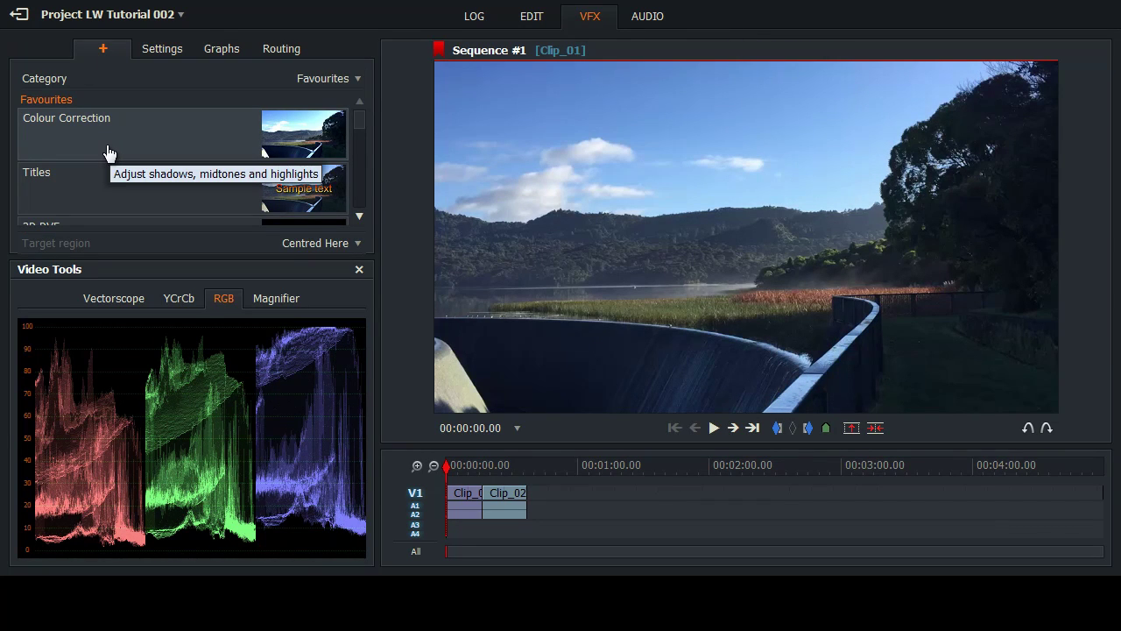
pyautogui.click(355, 82)
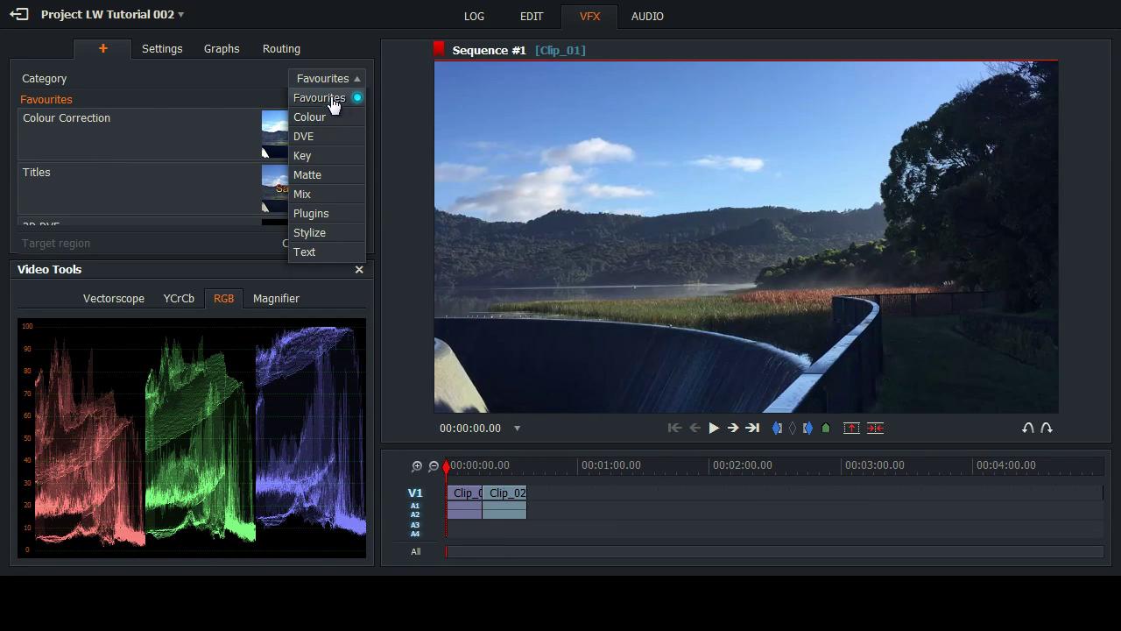
pyautogui.click(99, 55)
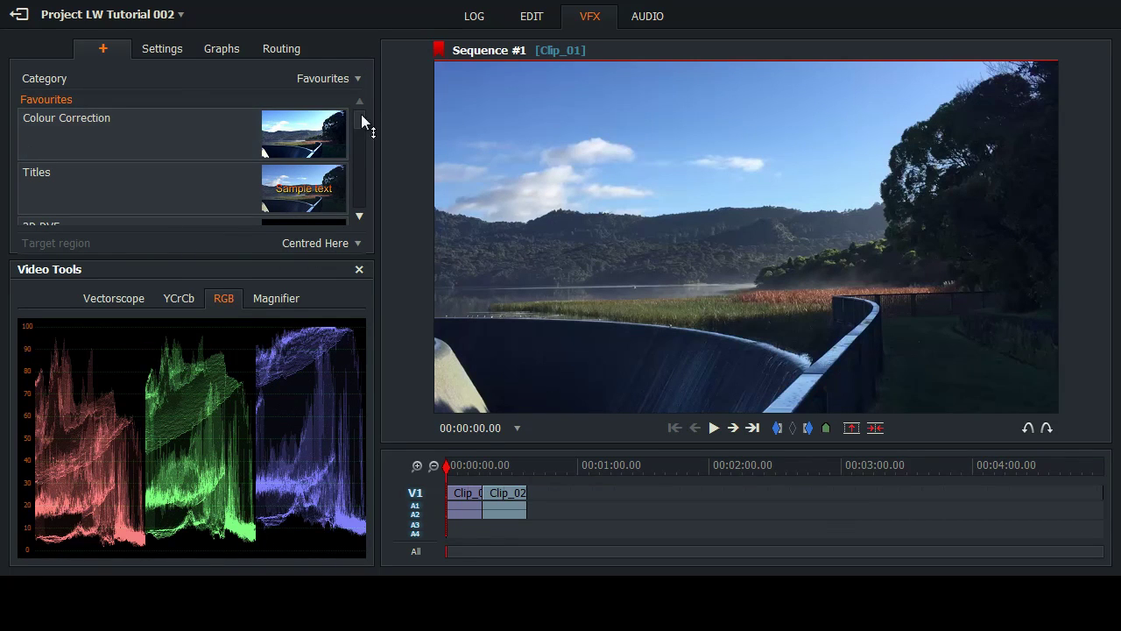
pyautogui.moveTo(358, 119); pyautogui.dragTo(364, 145)
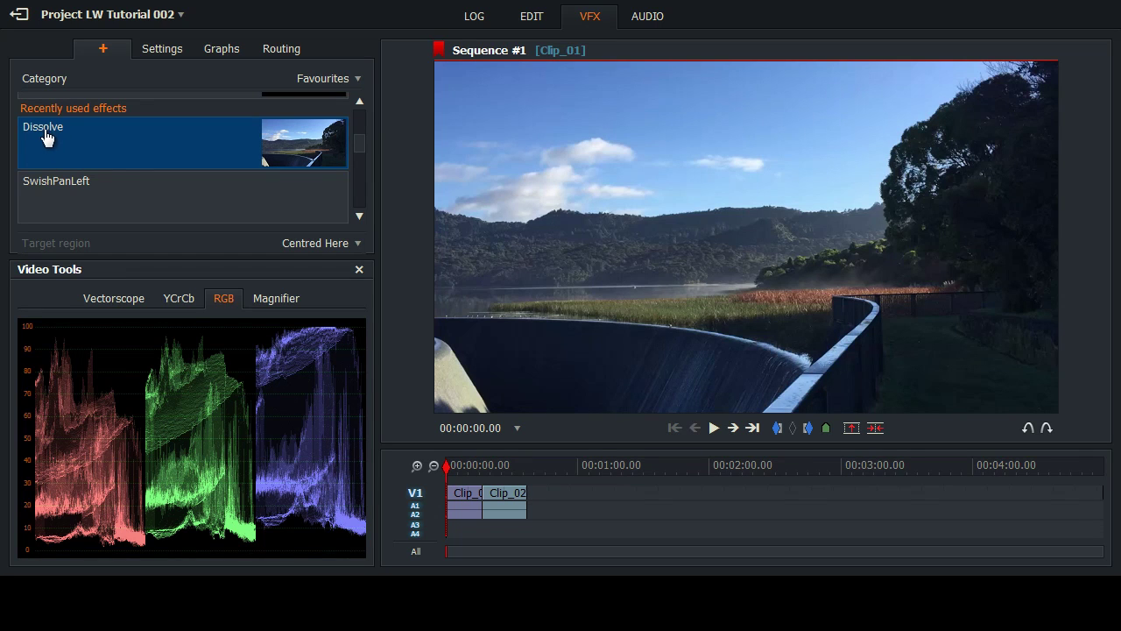
pyautogui.moveTo(46, 138); pyautogui.dragTo(483, 497)
pyautogui.click(416, 465)
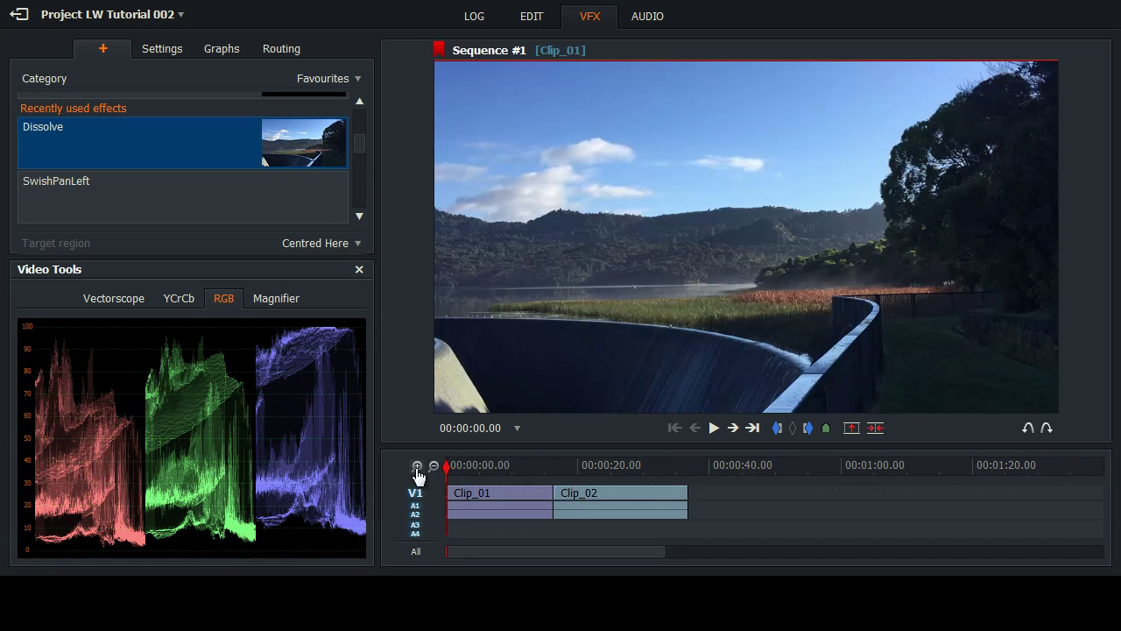
pyautogui.click(417, 465)
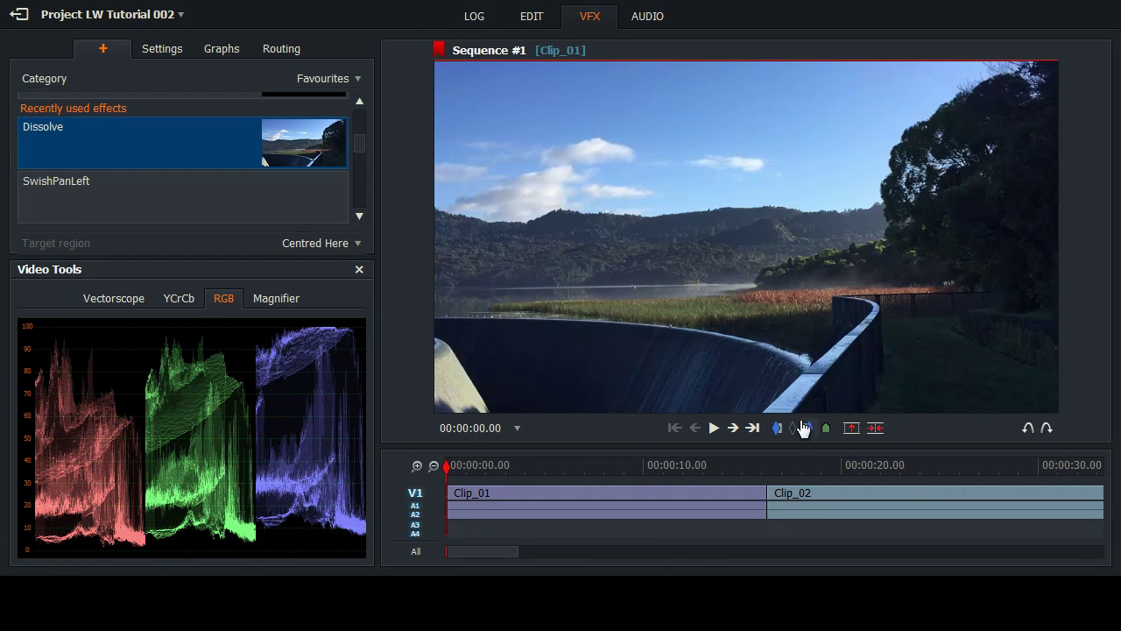
# Back in the EDIT layout, remove Clip_02 and then Clip_01 from the Sequence #1 timeline.
pyautogui.click(532, 19)
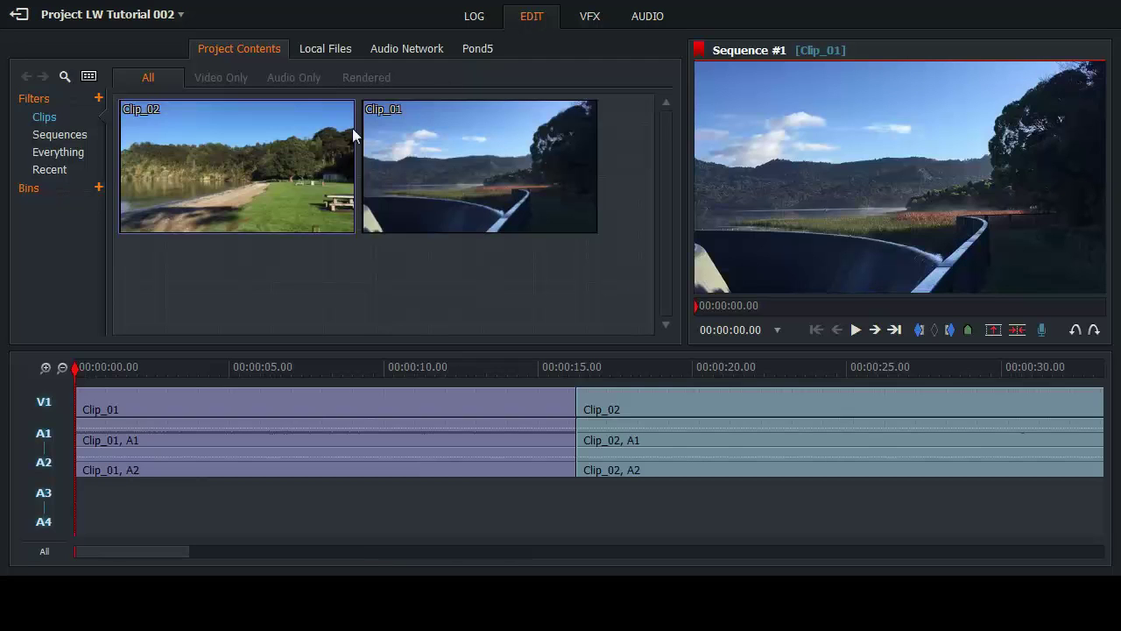
pyautogui.rightClick(655, 415)
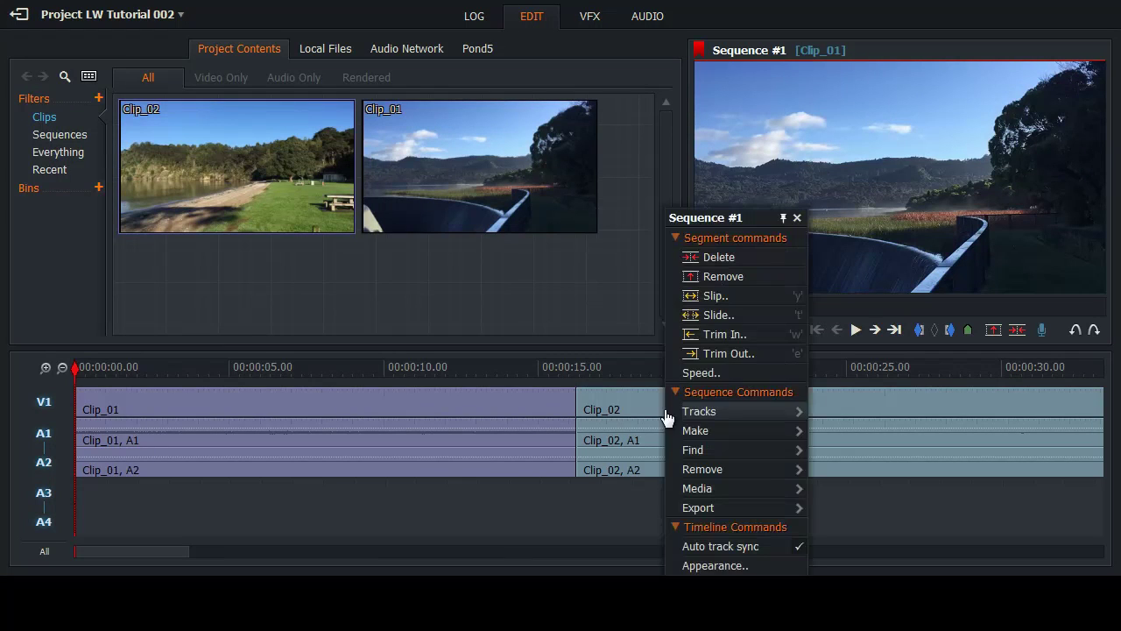
pyautogui.click(720, 280)
pyautogui.rightClick(365, 406)
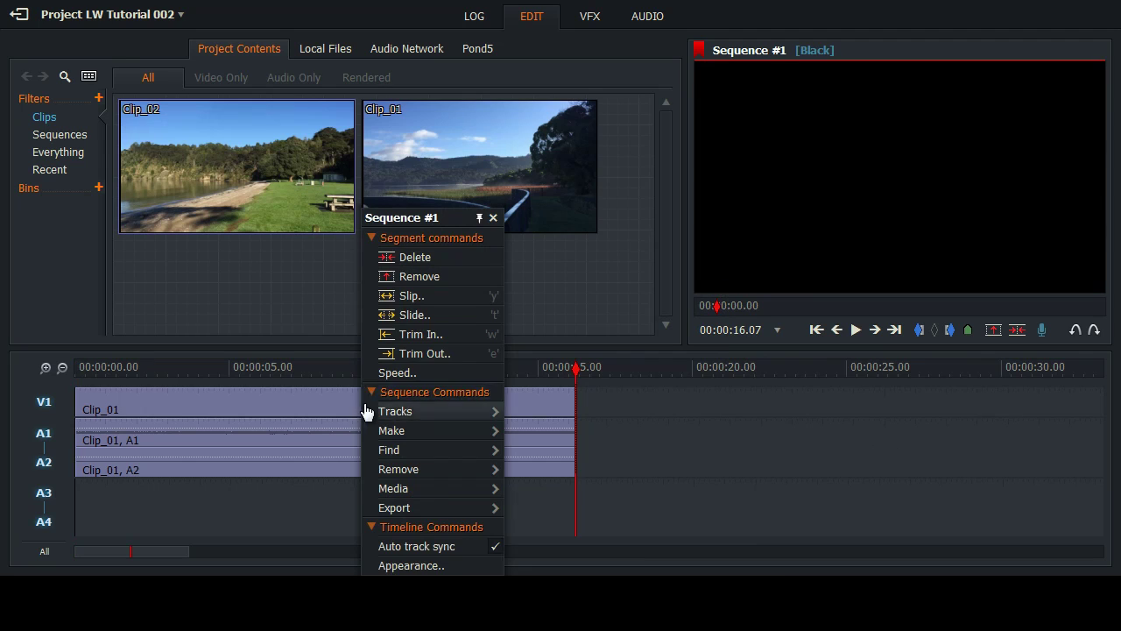
pyautogui.click(417, 275)
# Zoom the emptied timeline back out and return the playhead to the start.
pyautogui.click(62, 368)
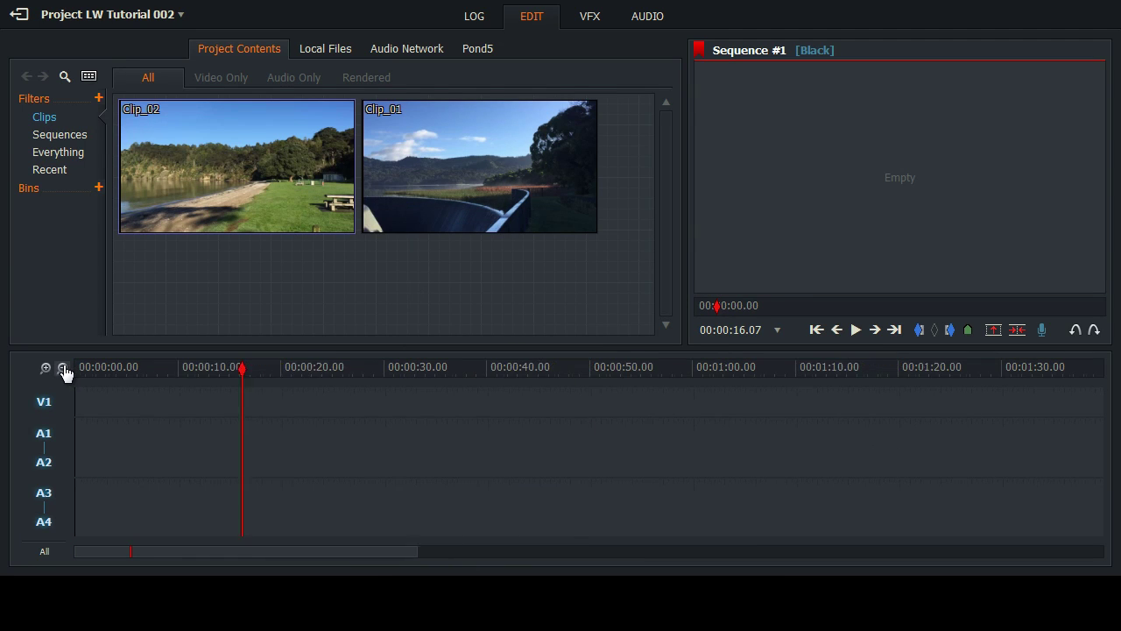
pyautogui.click(63, 368)
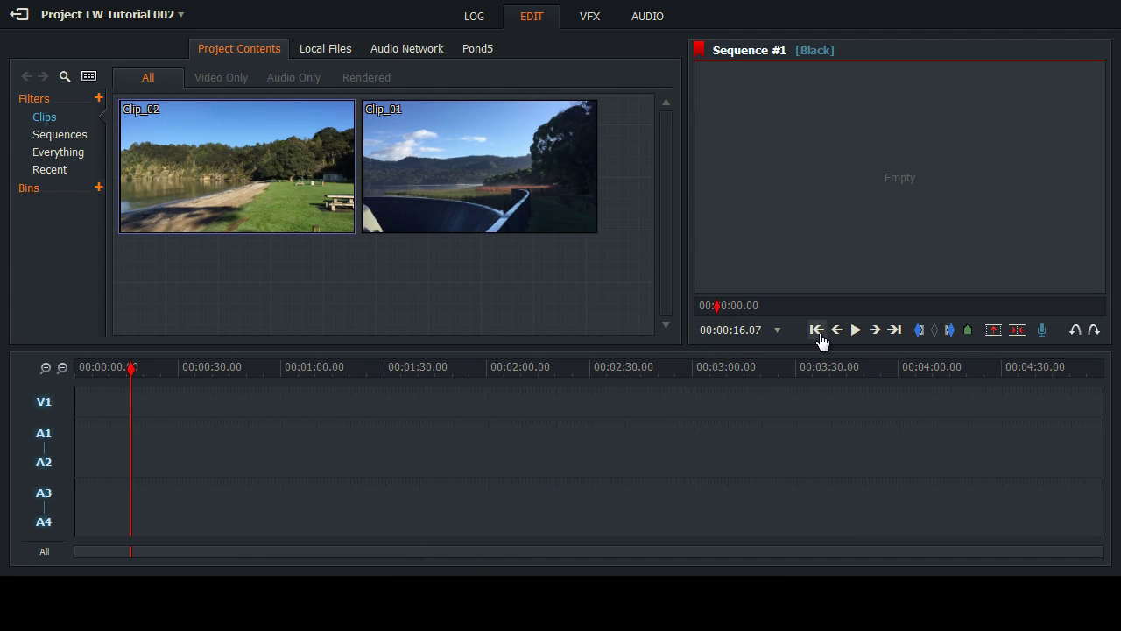
pyautogui.click(816, 330)
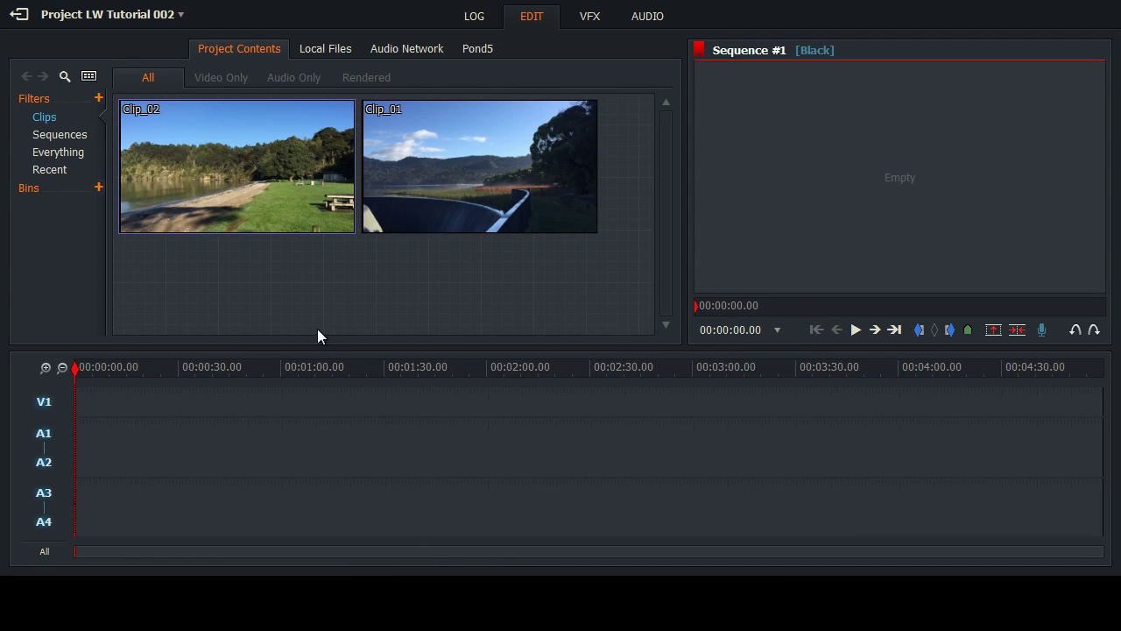
pyautogui.moveTo(281, 183)
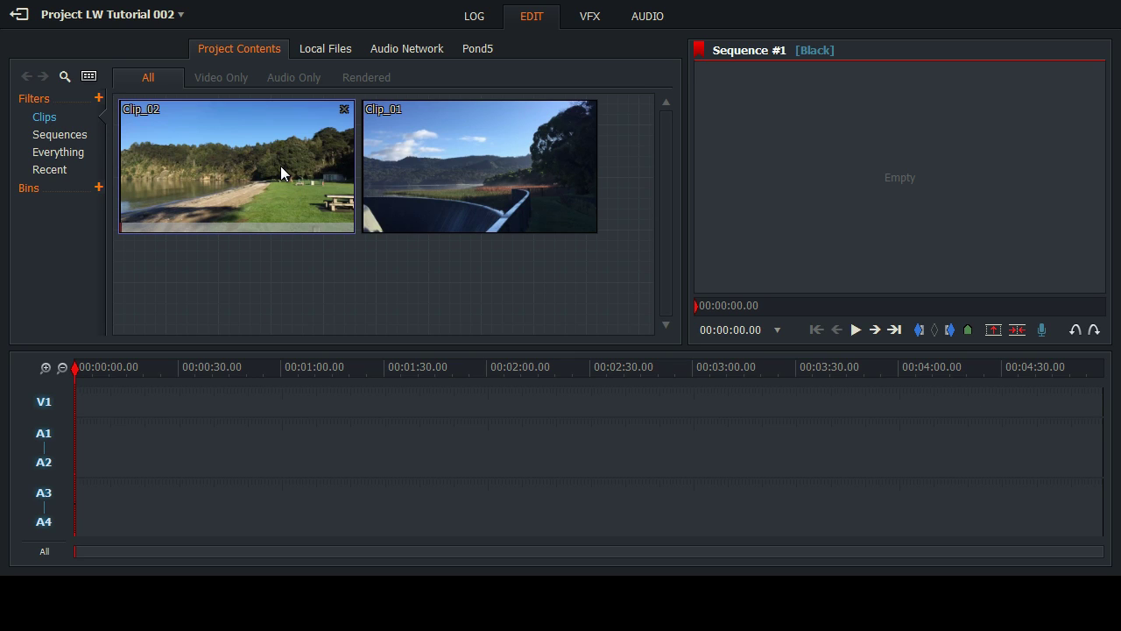
pyautogui.moveTo(454, 161)
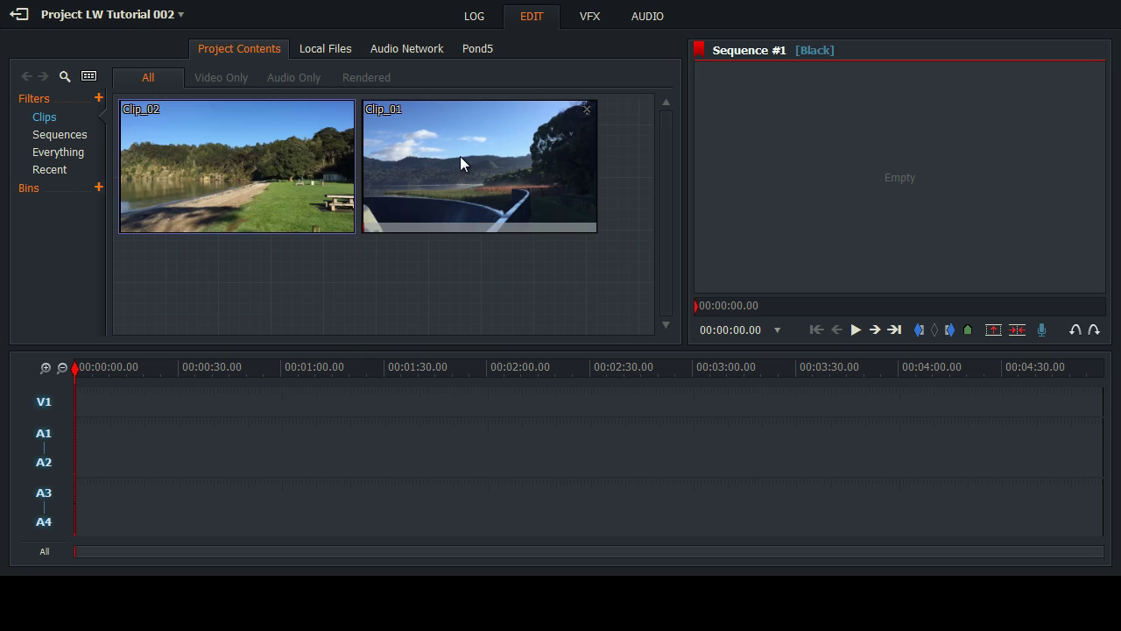
# Open Clip_01 in its viewer and mark its in point at 00:00:01.00.
pyautogui.doubleClick(462, 159)
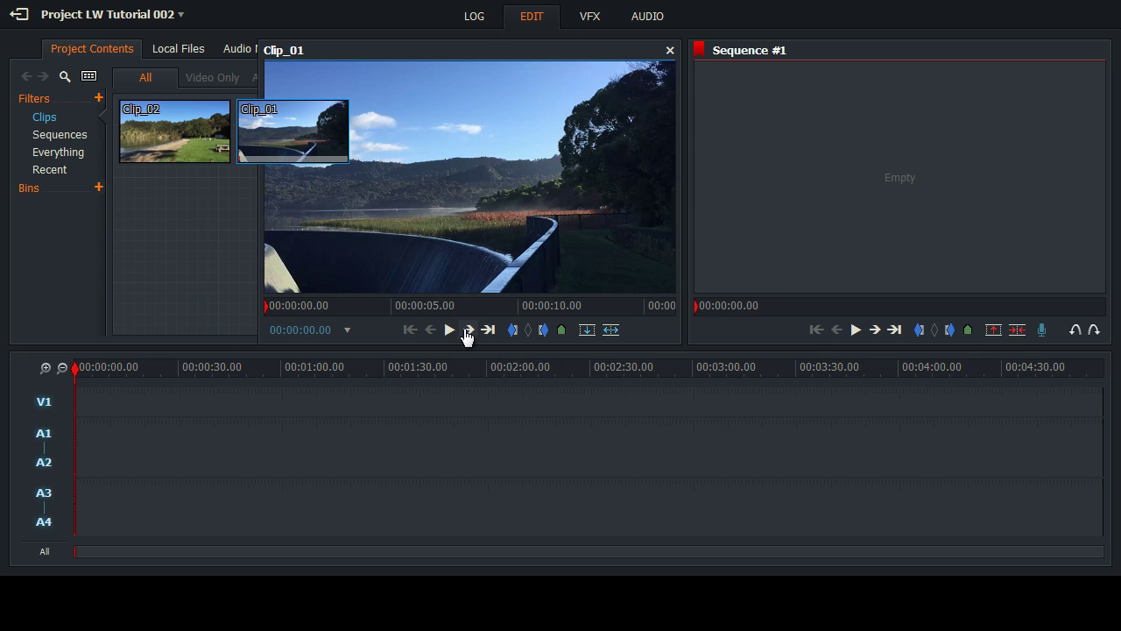
pyautogui.click(469, 331)
pyautogui.click(469, 330)
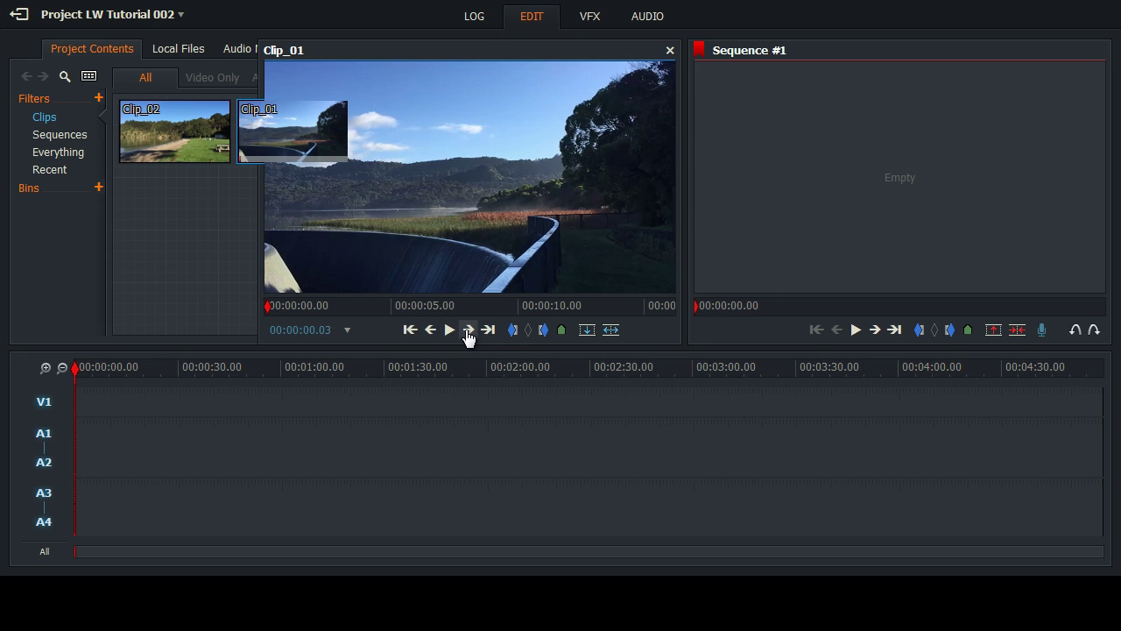
pyautogui.click(468, 330)
pyautogui.click(468, 330)
pyautogui.click(468, 331)
pyautogui.click(468, 331)
pyautogui.click(468, 331)
pyautogui.click(468, 331)
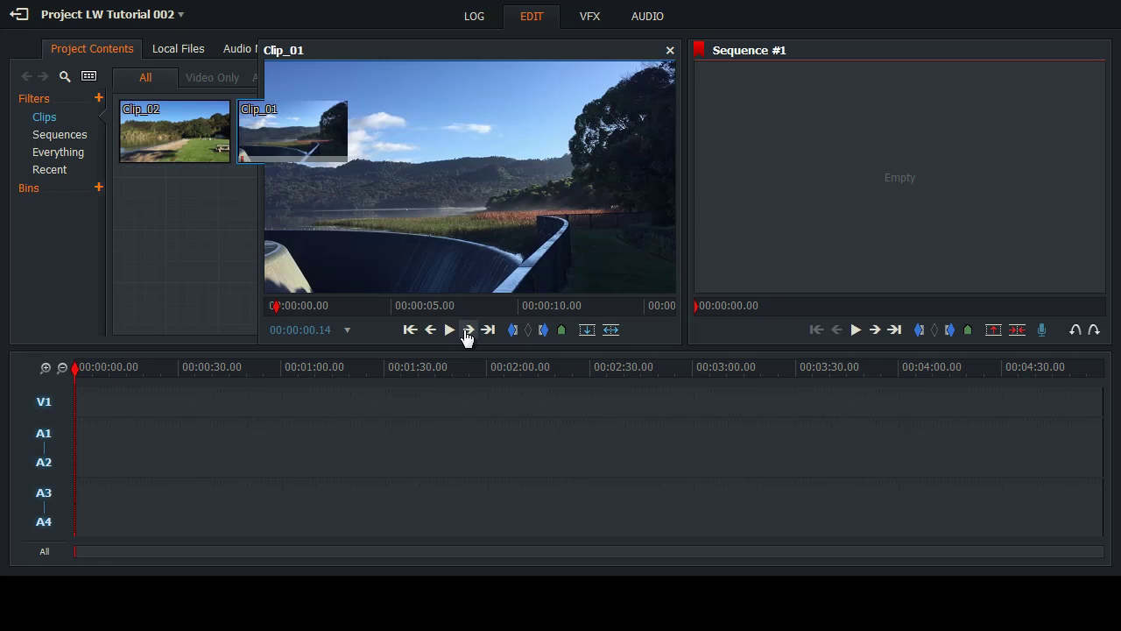
pyautogui.click(466, 331)
pyautogui.click(467, 331)
pyautogui.click(465, 332)
pyautogui.click(465, 332)
pyautogui.click(465, 331)
pyautogui.click(464, 332)
pyautogui.click(464, 332)
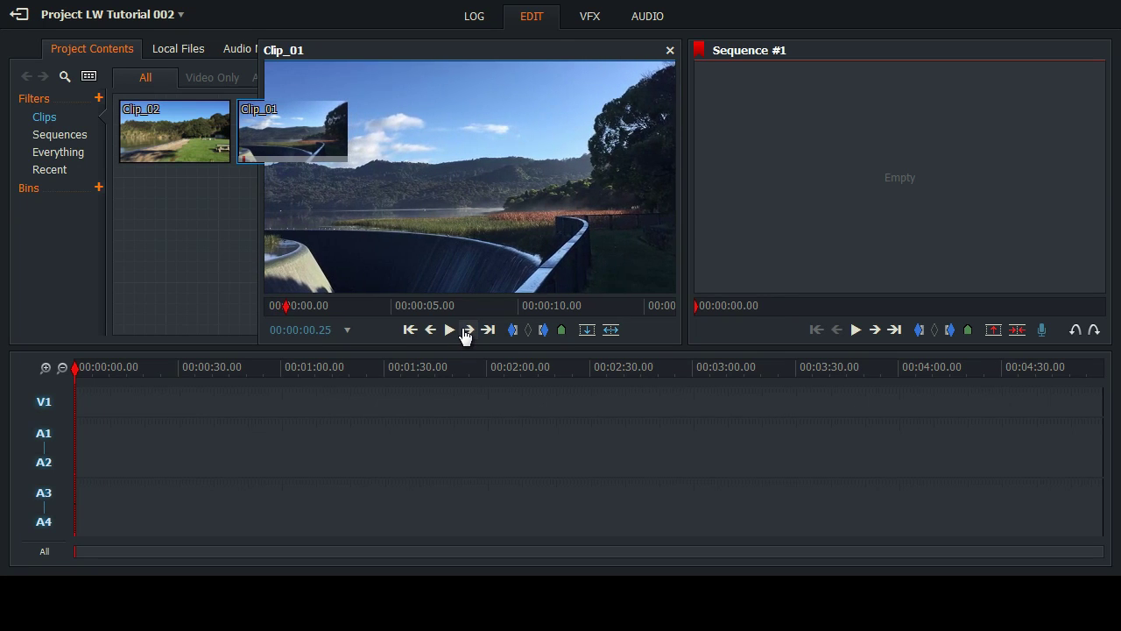
pyautogui.click(463, 332)
pyautogui.click(463, 333)
pyautogui.click(462, 333)
pyautogui.click(462, 332)
pyautogui.click(462, 333)
pyautogui.click(463, 333)
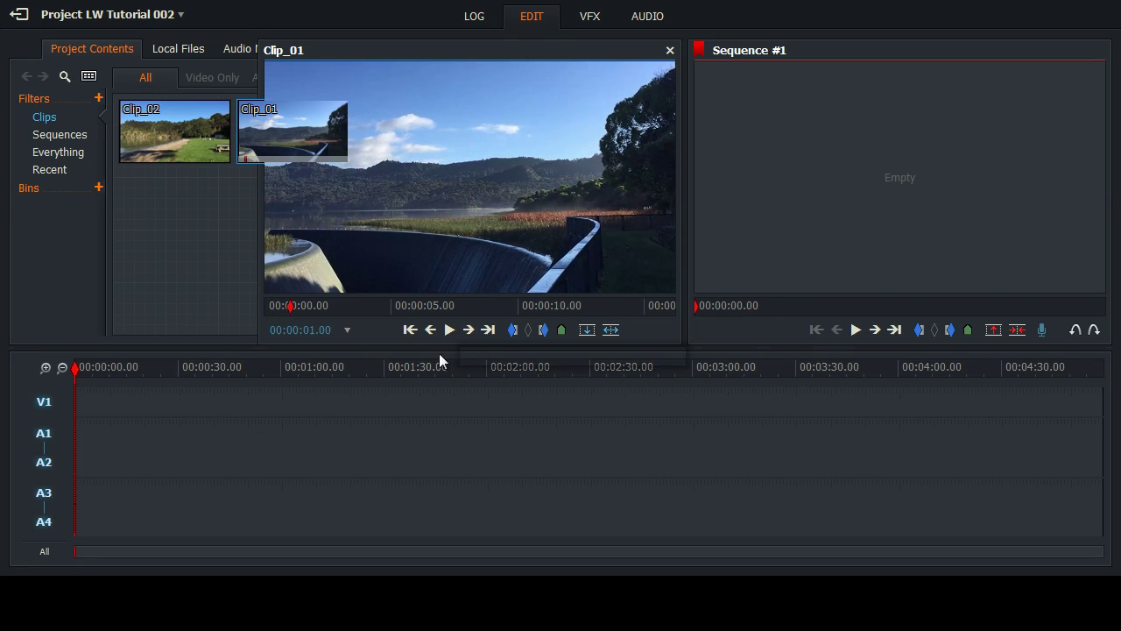
pyautogui.click(513, 331)
# Set Clip_01's out point at 00:00:15.07, rewind to its first frame and close the viewer.
pyautogui.click(488, 333)
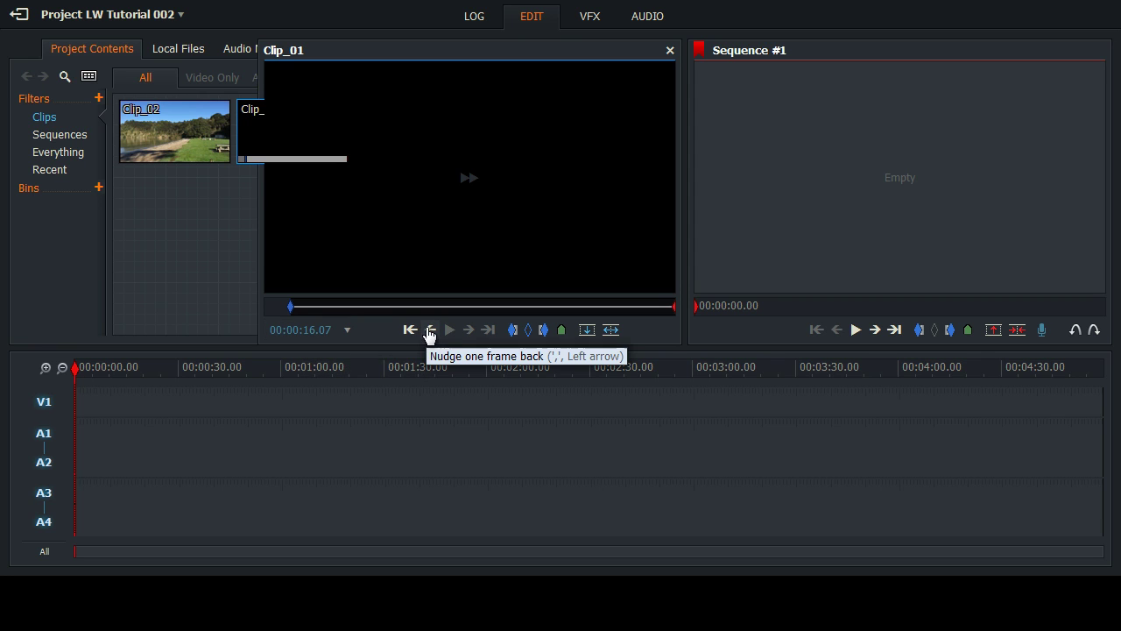
pyautogui.click(431, 330)
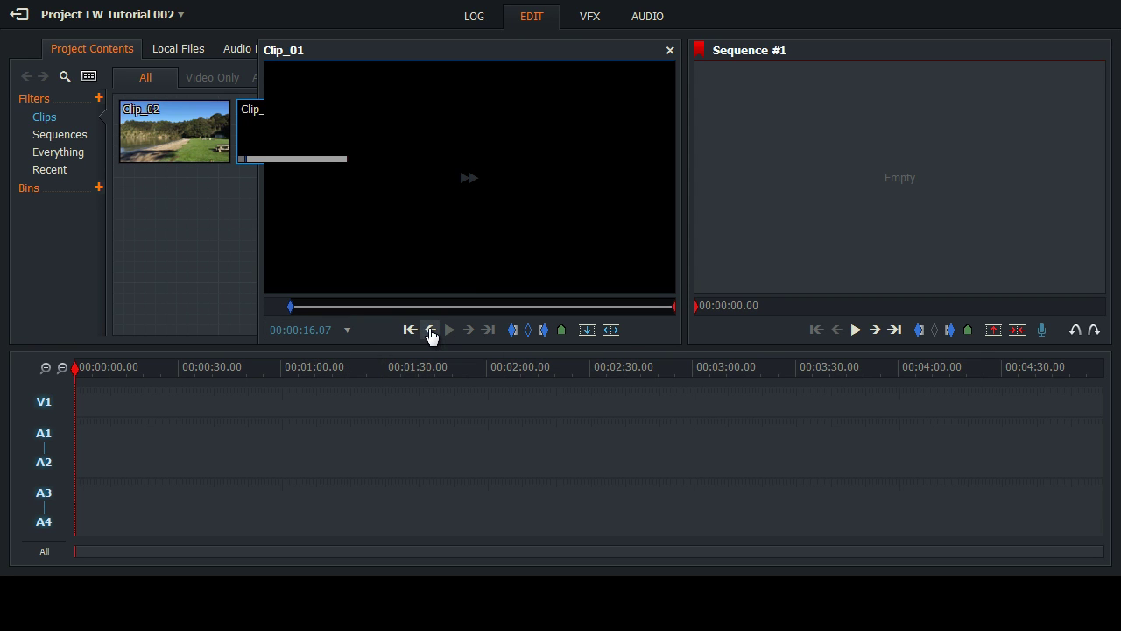
pyautogui.click(431, 331)
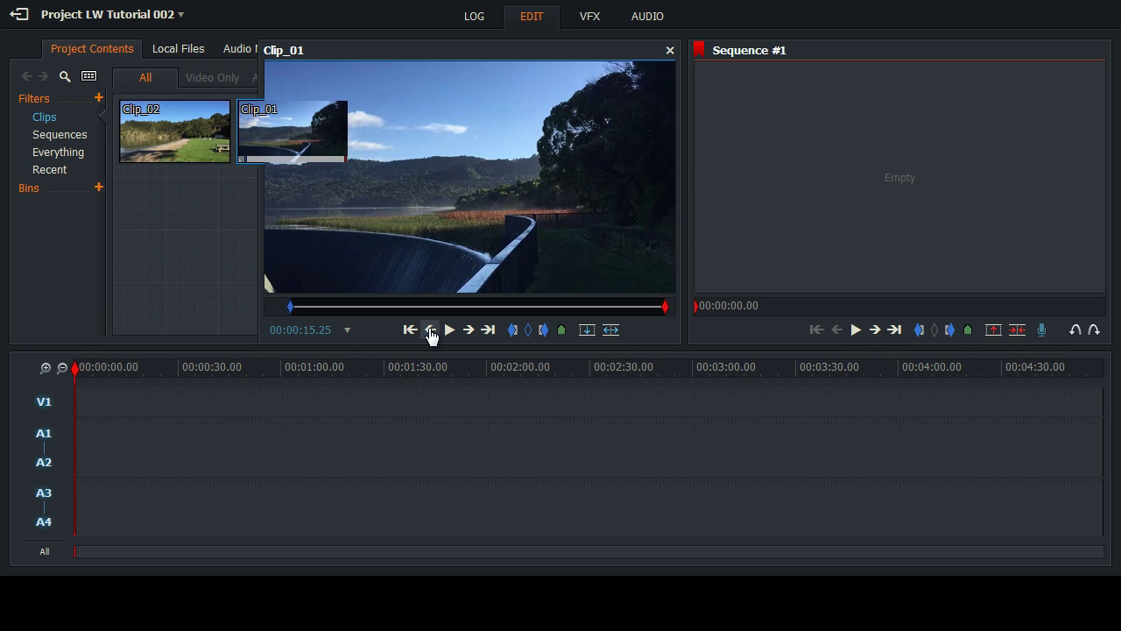
pyautogui.click(431, 330)
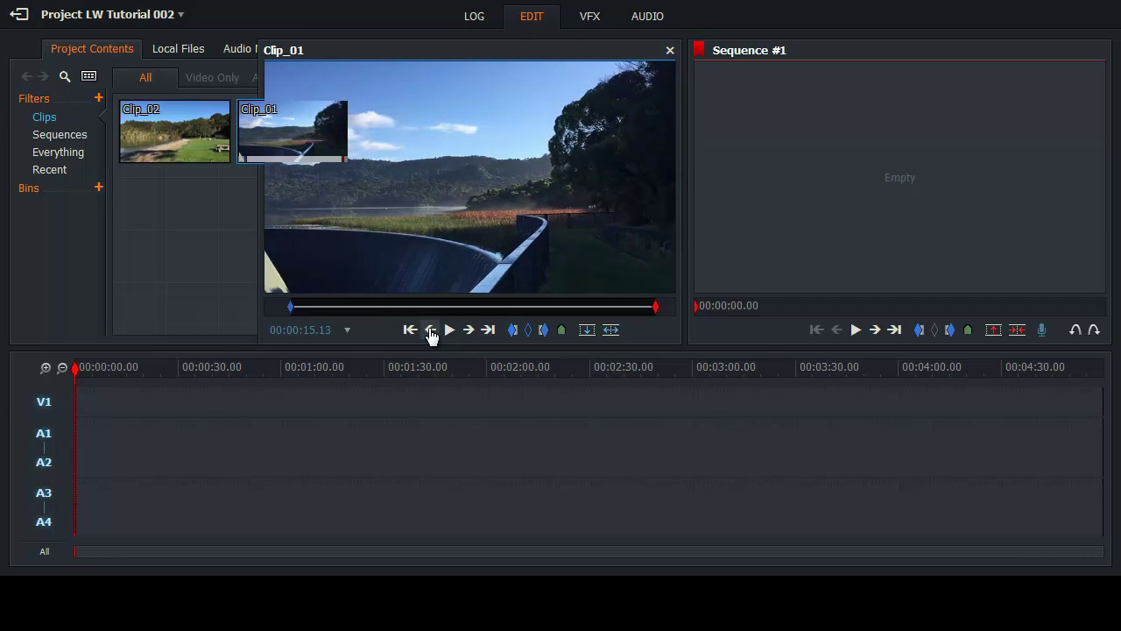
pyautogui.click(431, 330)
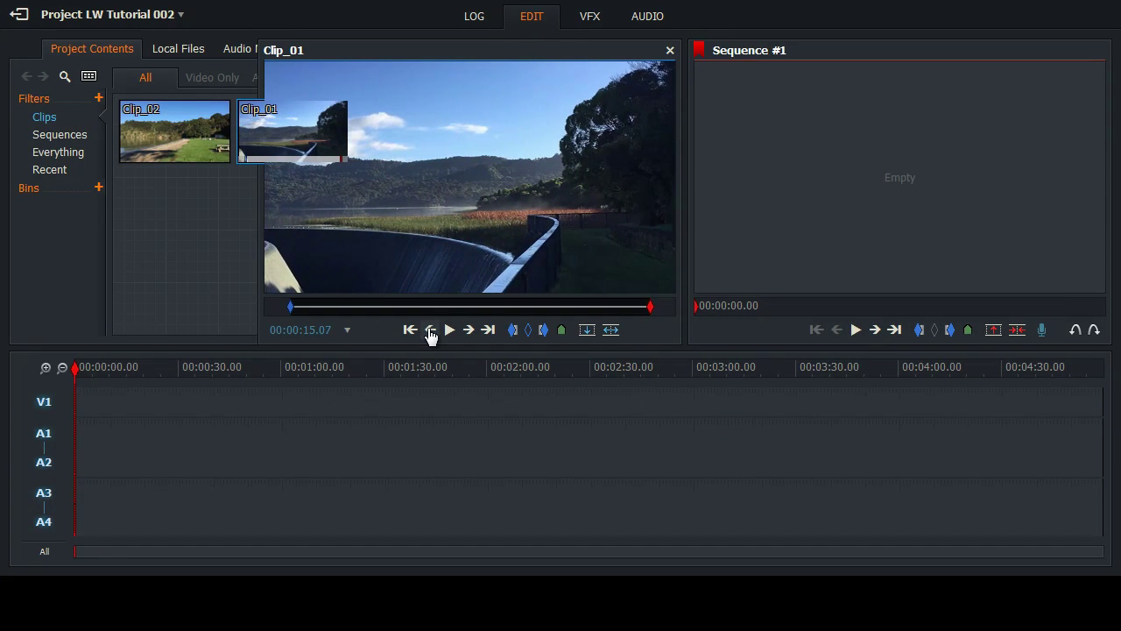
pyautogui.click(431, 331)
pyautogui.click(467, 330)
pyautogui.click(410, 331)
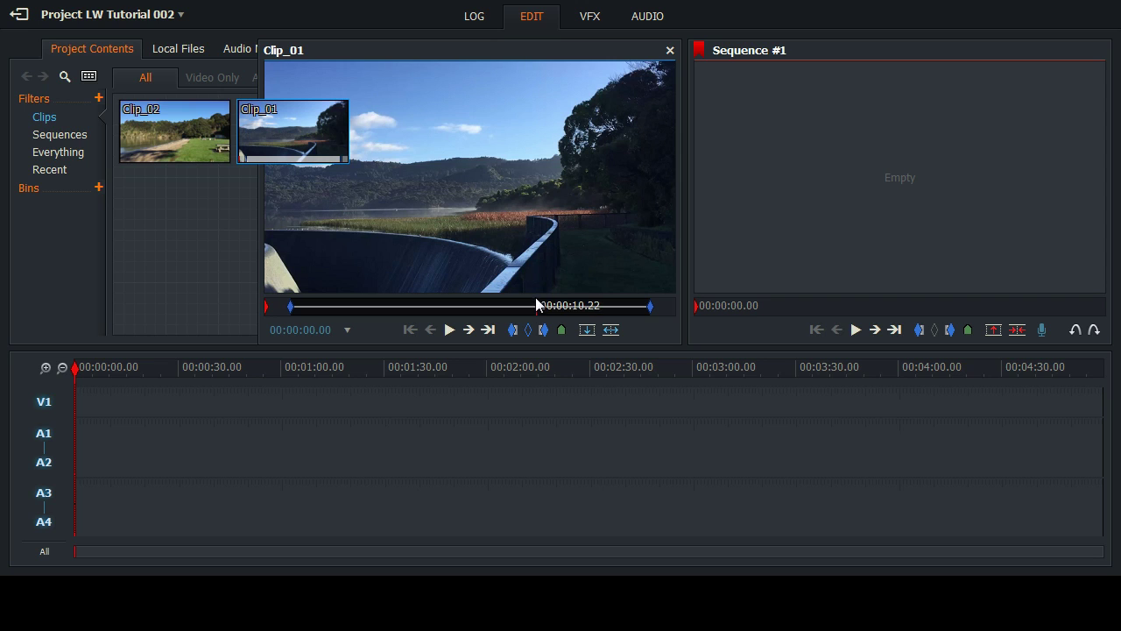
pyautogui.click(670, 50)
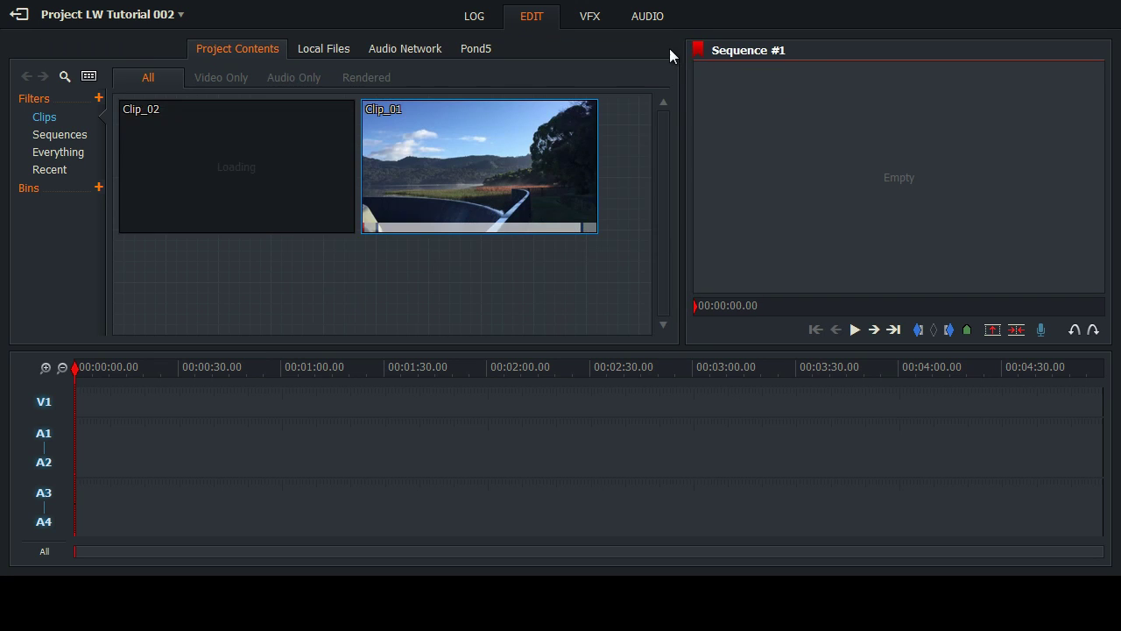
# Open Clip_02 in its viewer and mark its in point about one second in.
pyautogui.doubleClick(227, 162)
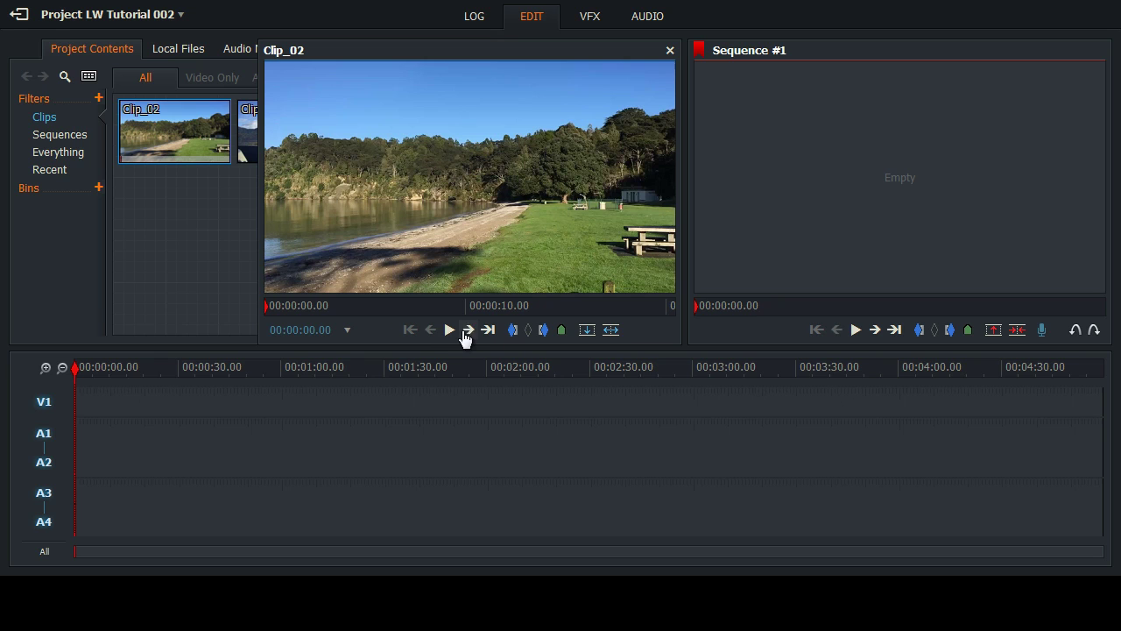
pyautogui.click(468, 330)
pyautogui.click(468, 330)
pyautogui.click(469, 330)
pyautogui.click(469, 330)
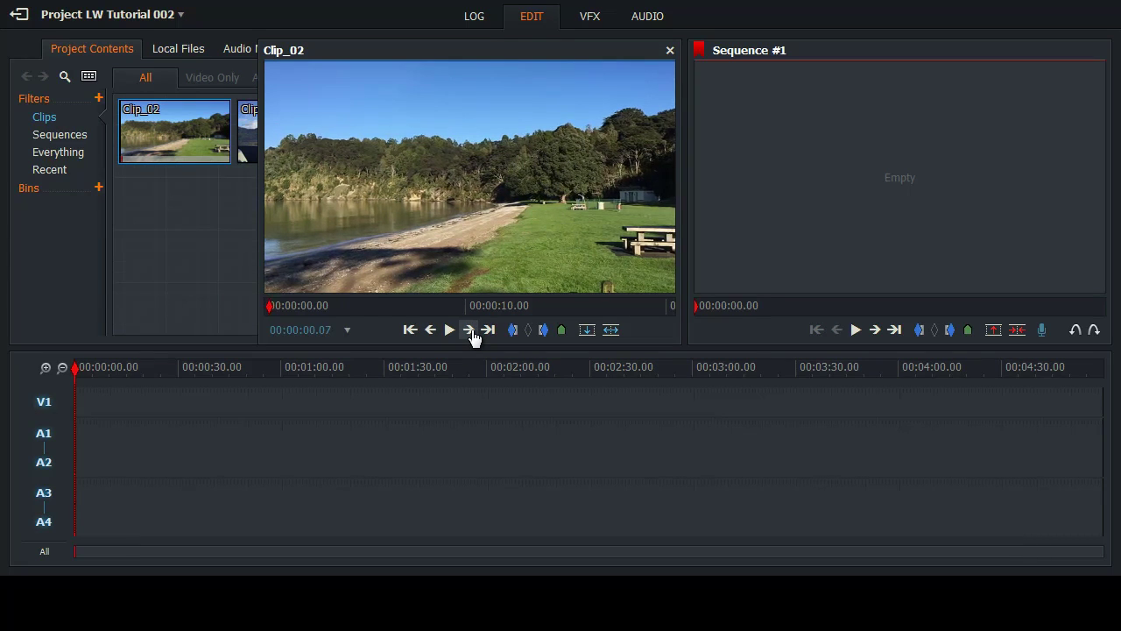
pyautogui.click(469, 330)
pyautogui.click(469, 330)
pyautogui.click(469, 330)
pyautogui.click(468, 330)
pyautogui.click(469, 330)
pyautogui.click(469, 330)
pyautogui.click(469, 330)
pyautogui.click(468, 330)
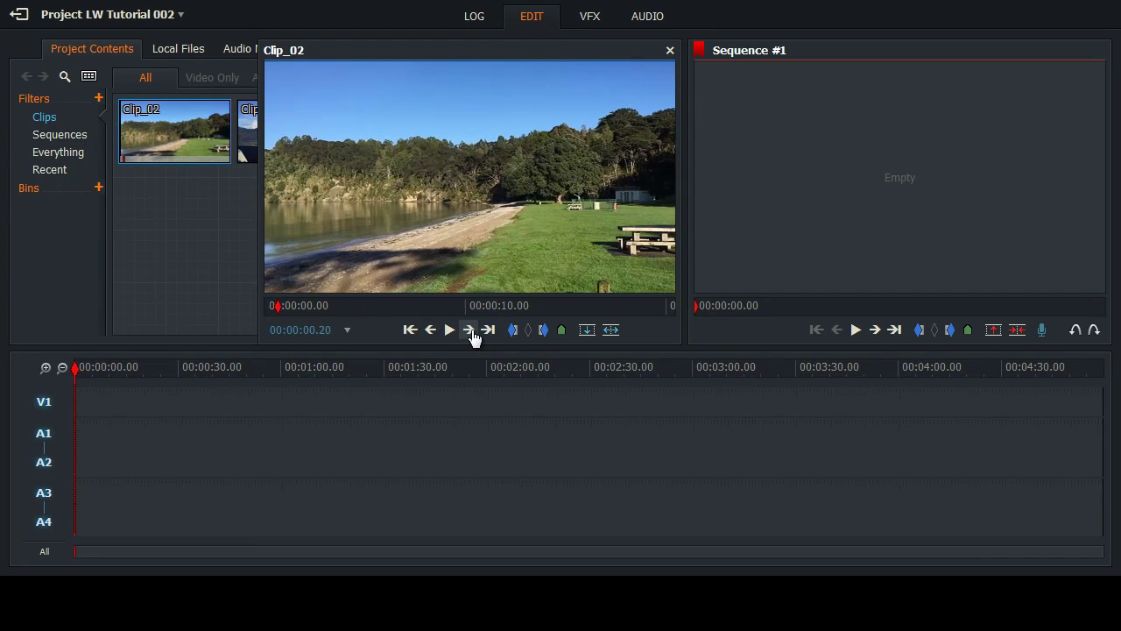
pyautogui.click(468, 330)
pyautogui.click(469, 330)
pyautogui.click(469, 331)
pyautogui.click(468, 330)
pyautogui.click(469, 330)
pyautogui.click(469, 331)
pyautogui.click(468, 330)
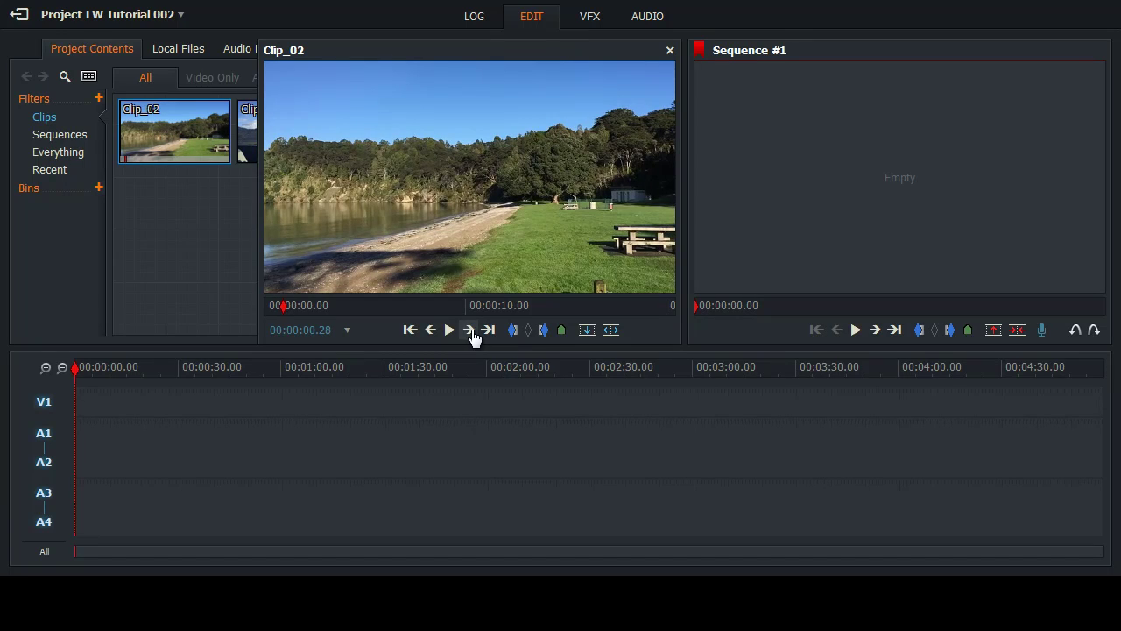
pyautogui.click(468, 330)
pyautogui.click(468, 330)
pyautogui.click(514, 330)
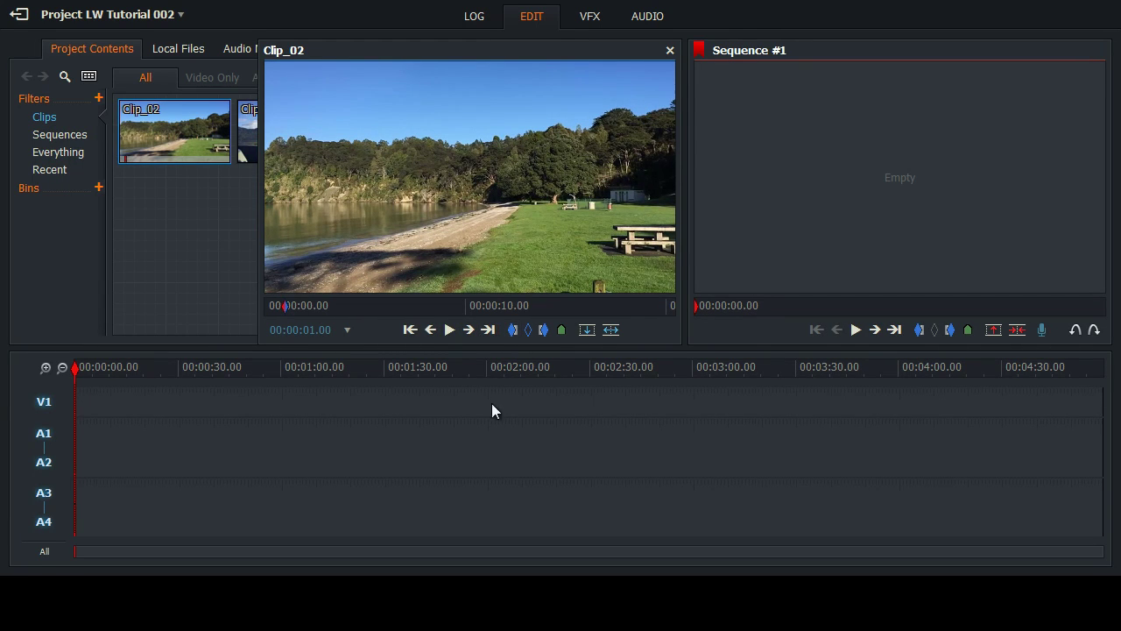
# Mark Clip_02's out point near 00:00:19.15, a few frames before its end, then rewind to the start.
pyautogui.click(485, 328)
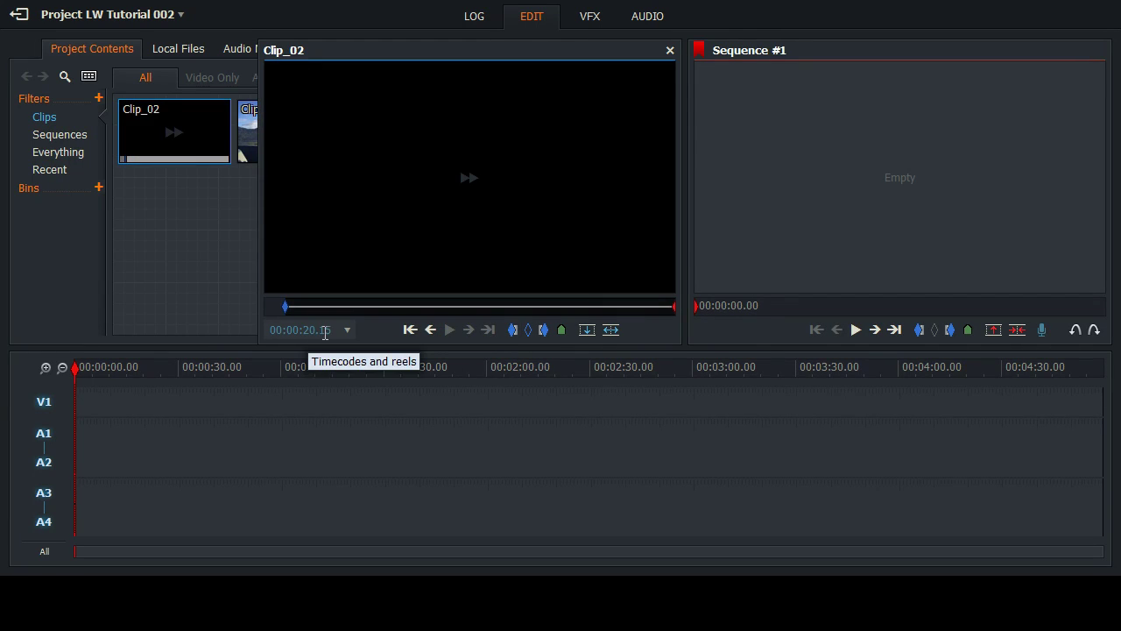
pyautogui.click(430, 330)
pyautogui.click(430, 330)
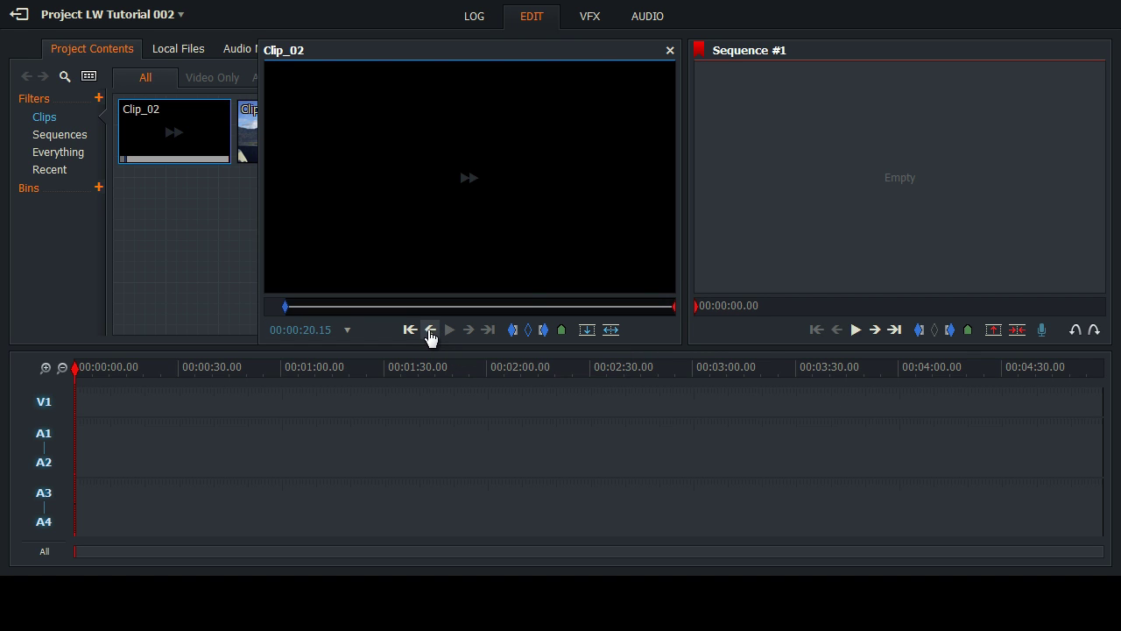
pyautogui.click(430, 331)
pyautogui.click(430, 330)
pyautogui.click(430, 330)
pyautogui.click(430, 330)
pyautogui.click(430, 330)
pyautogui.click(430, 330)
pyautogui.click(430, 330)
pyautogui.click(430, 331)
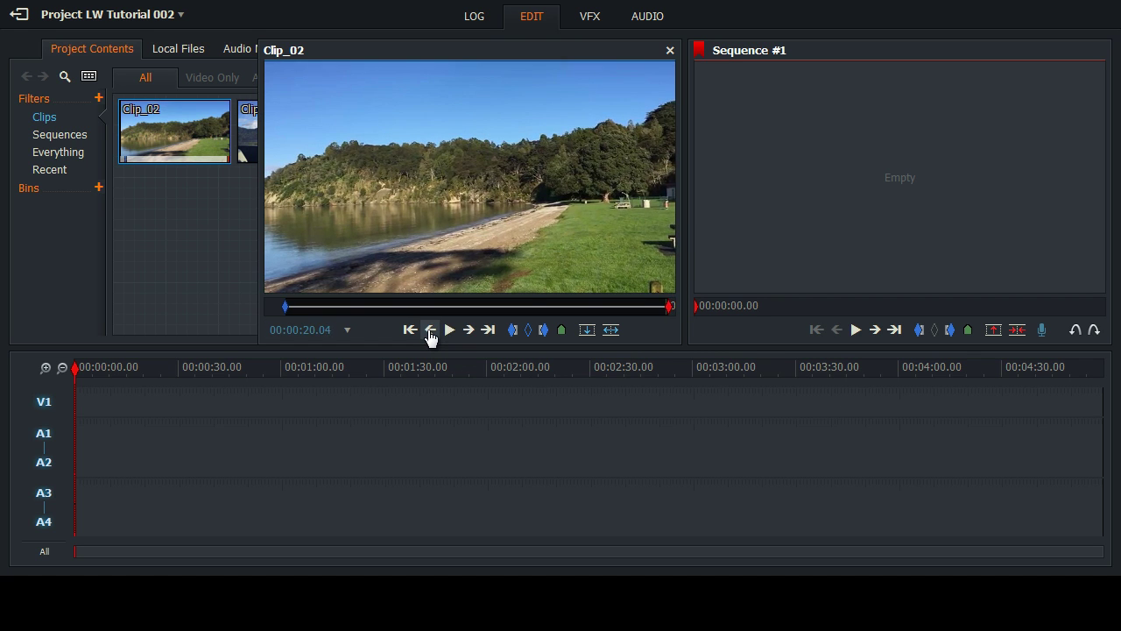
pyautogui.click(430, 330)
pyautogui.click(430, 331)
pyautogui.click(430, 331)
pyautogui.click(430, 330)
pyautogui.click(430, 330)
pyautogui.click(430, 330)
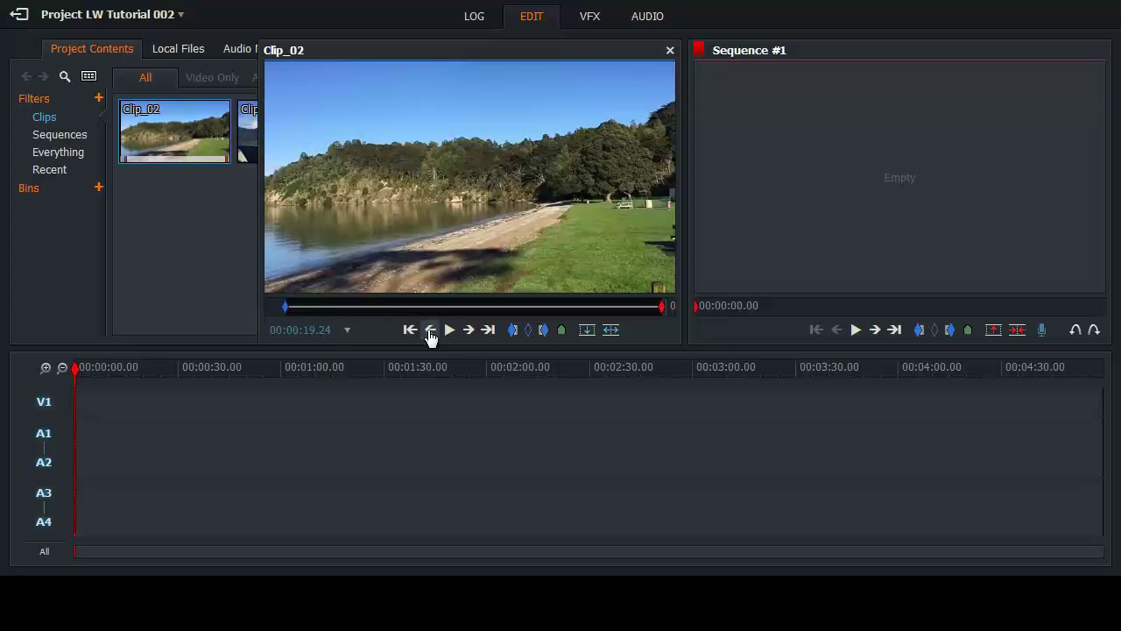
pyautogui.click(430, 330)
pyautogui.click(430, 330)
pyautogui.click(430, 330)
pyautogui.click(430, 330)
pyautogui.click(430, 330)
pyautogui.click(430, 330)
pyautogui.click(430, 330)
pyautogui.click(430, 330)
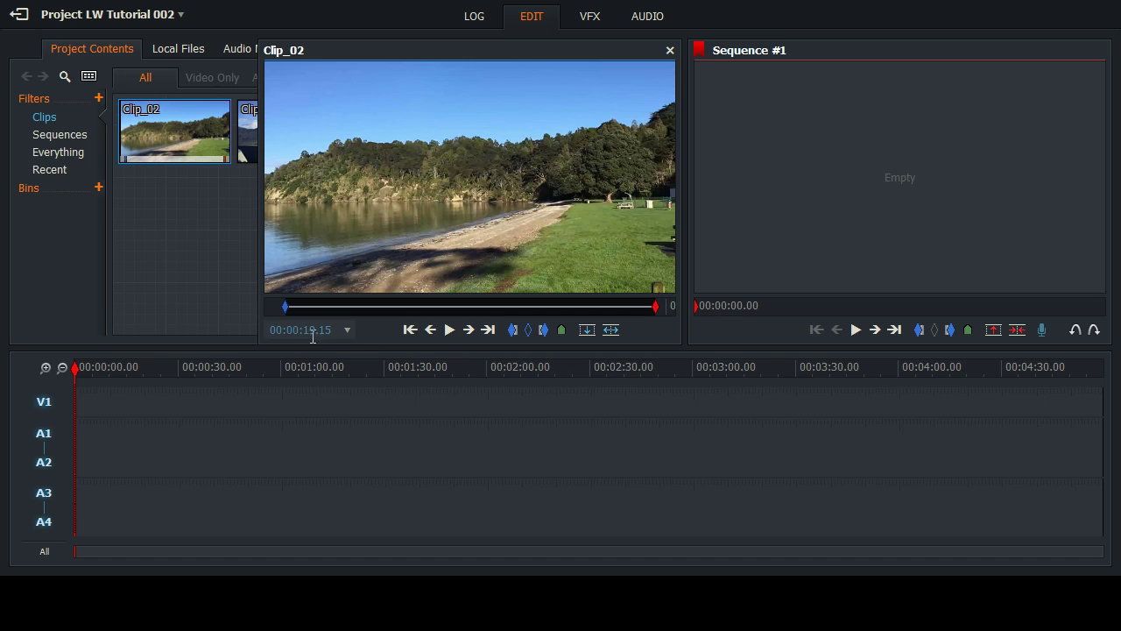
pyautogui.click(543, 329)
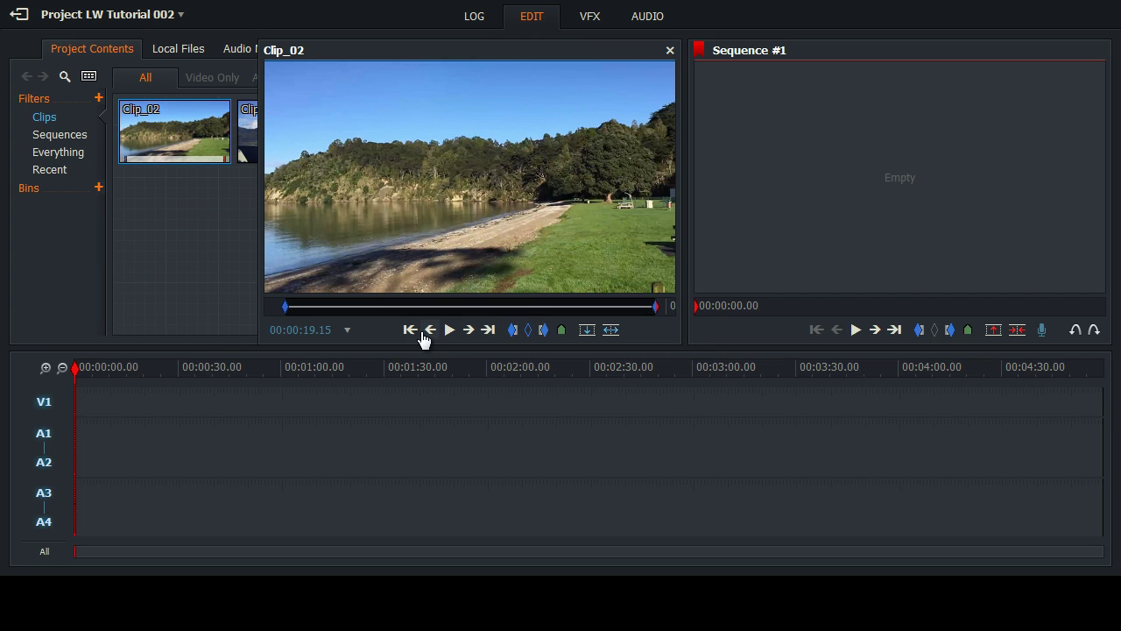
pyautogui.click(410, 331)
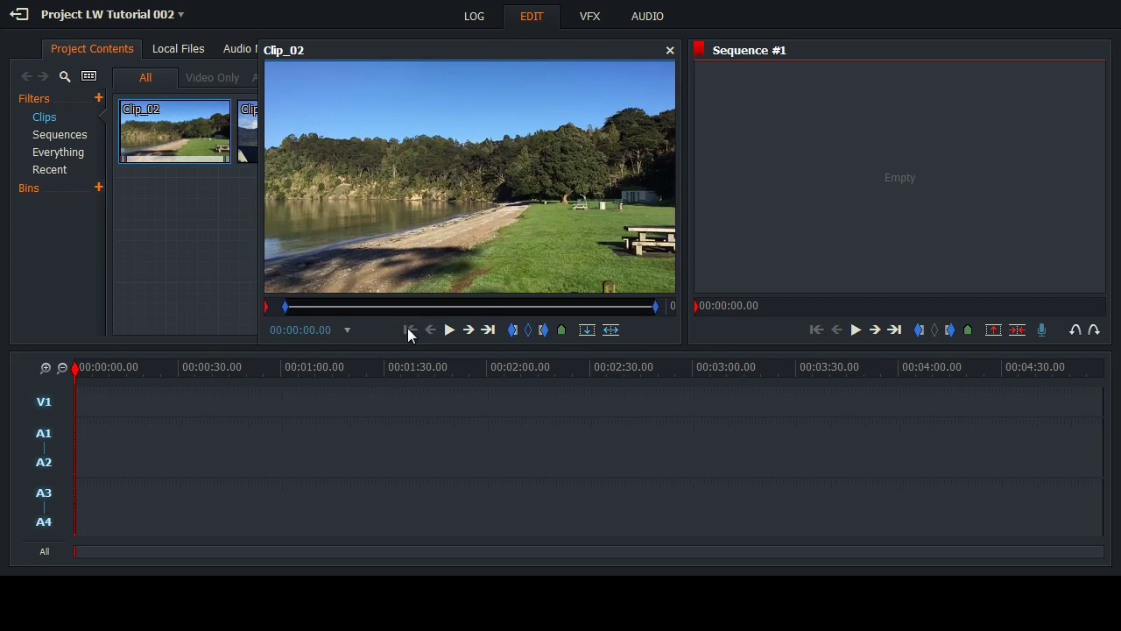
# In the Project Contents list view, give Clip_02 reel ID 02 and Clip_01 reel ID 01, then sort by Reel ID.
pyautogui.click(669, 51)
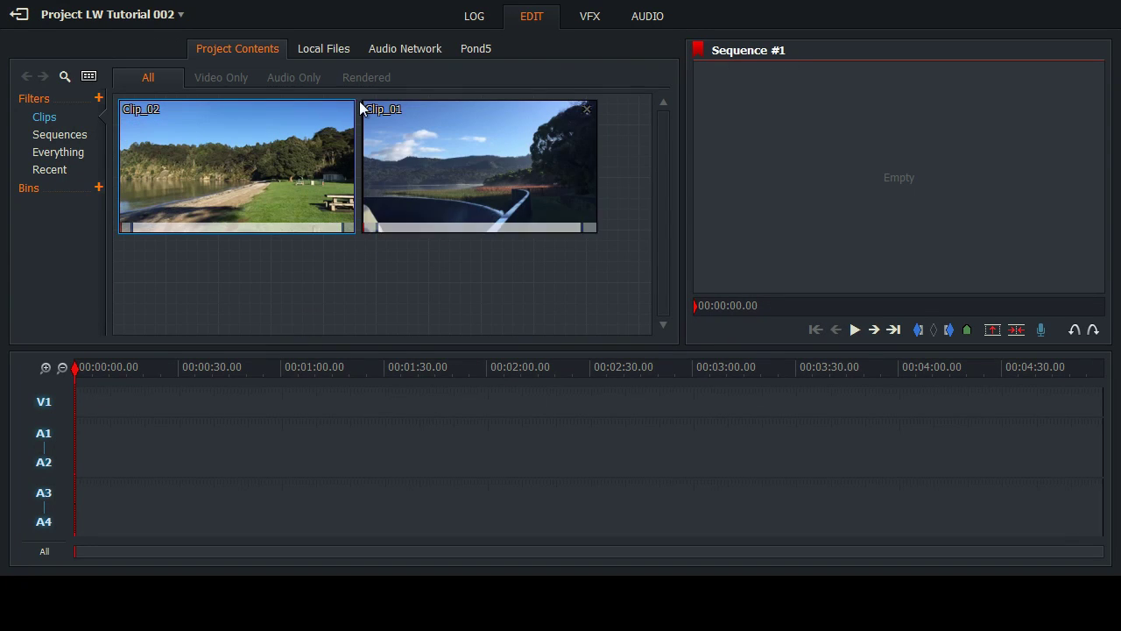
pyautogui.click(89, 76)
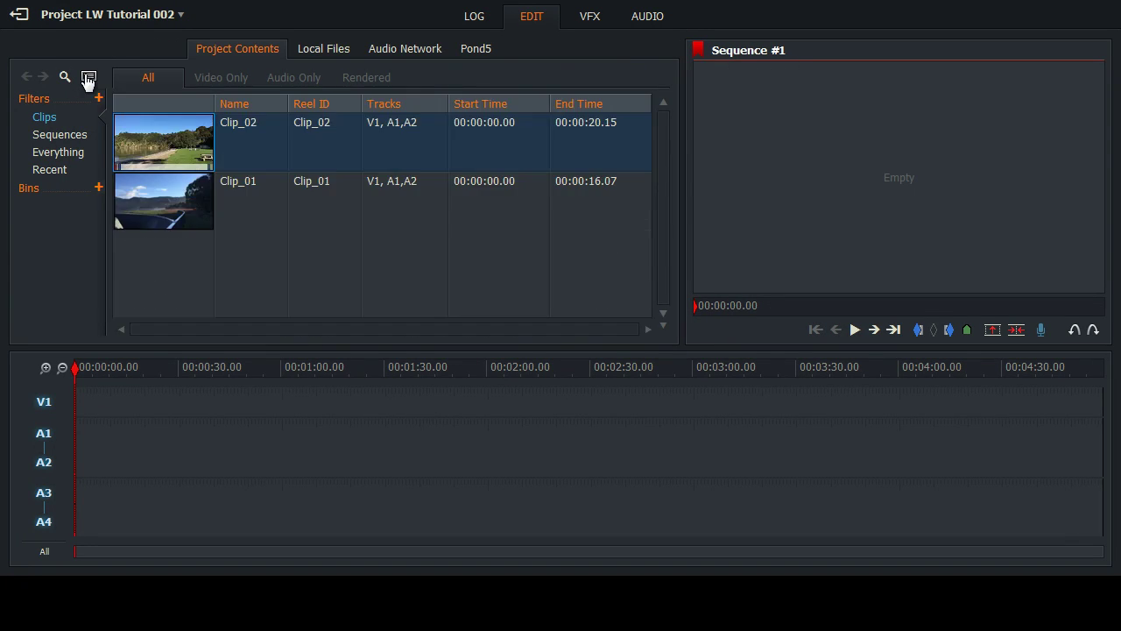
pyautogui.click(314, 121)
pyautogui.write('02')
pyautogui.click(311, 181)
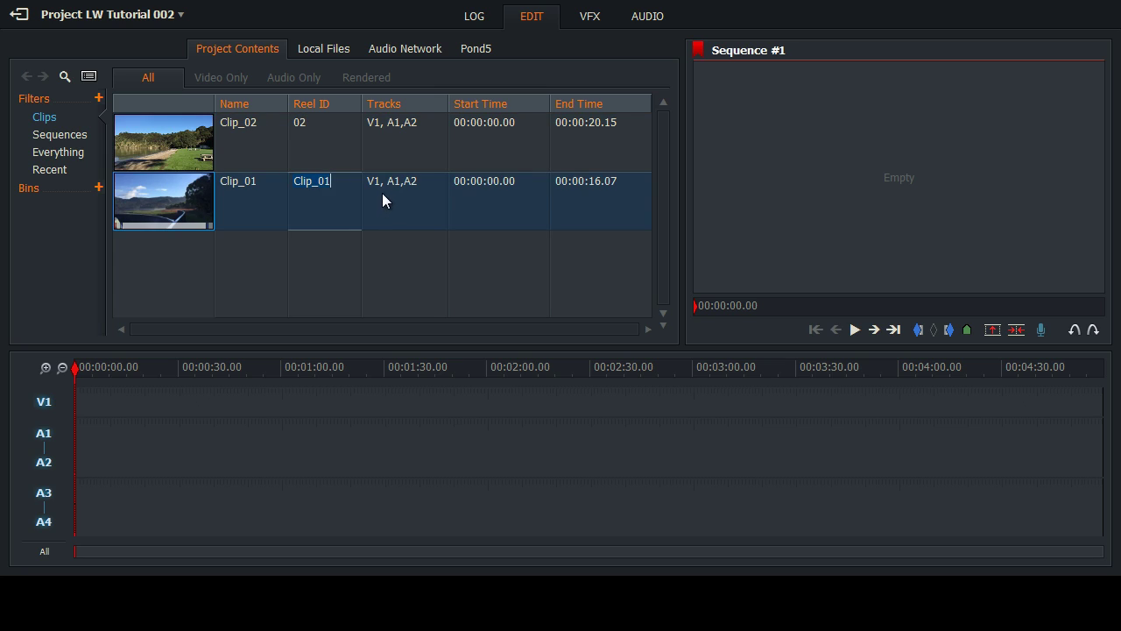
pyautogui.write('01')
pyautogui.click(331, 273)
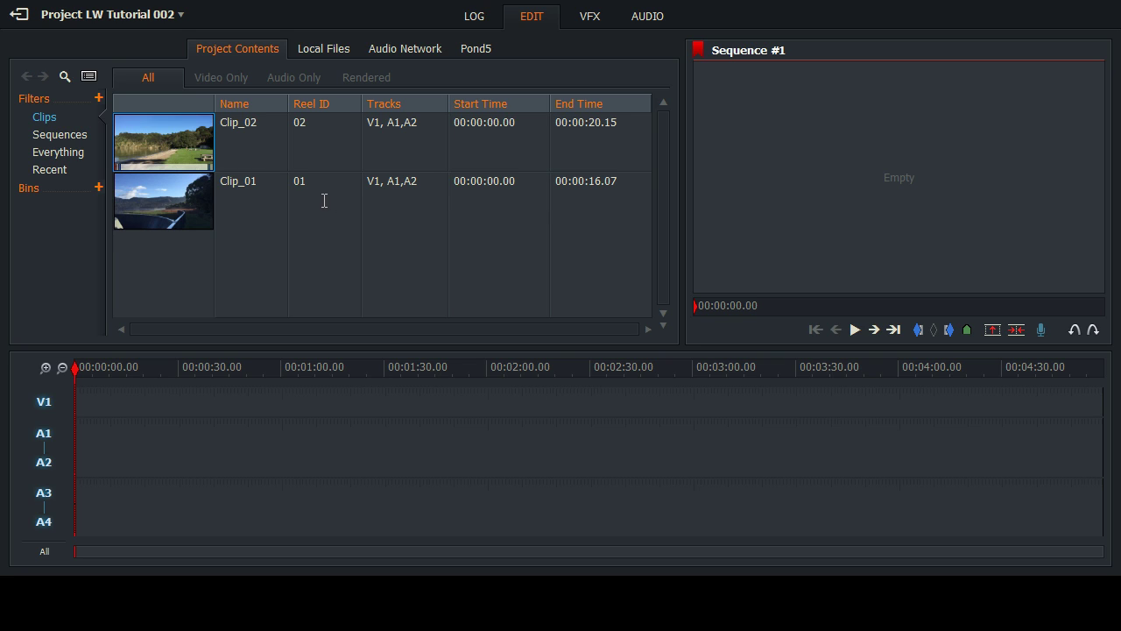
pyautogui.click(322, 114)
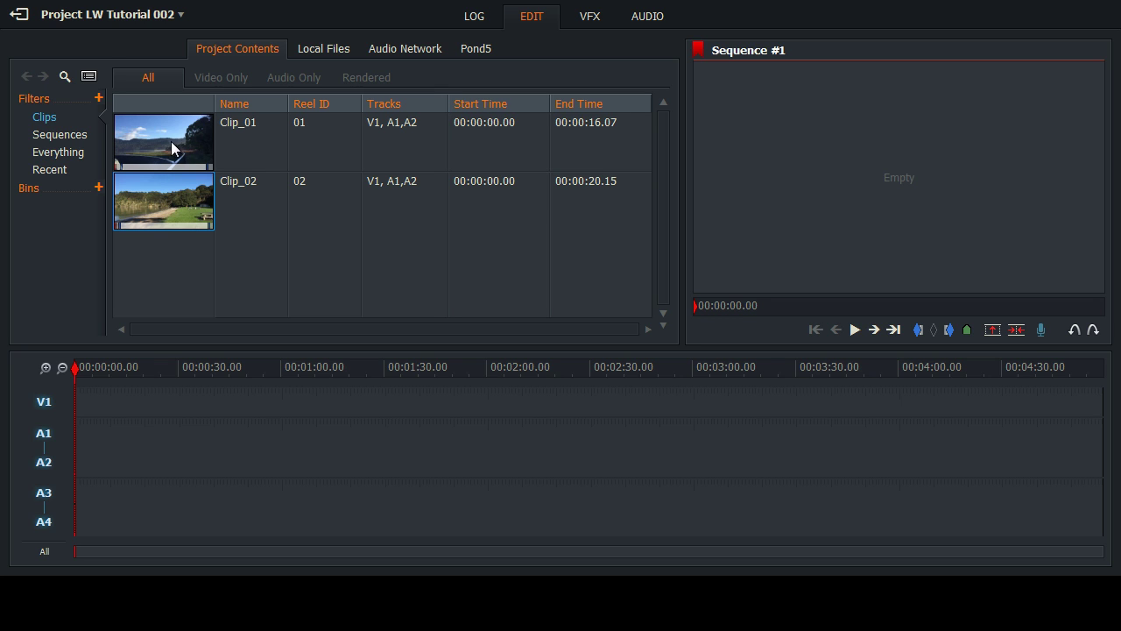
# Drag Clip_01 to the start of the Sequence #1 timeline and drop Clip_02 right after it.
pyautogui.moveTo(165, 157); pyautogui.dragTo(77, 430)
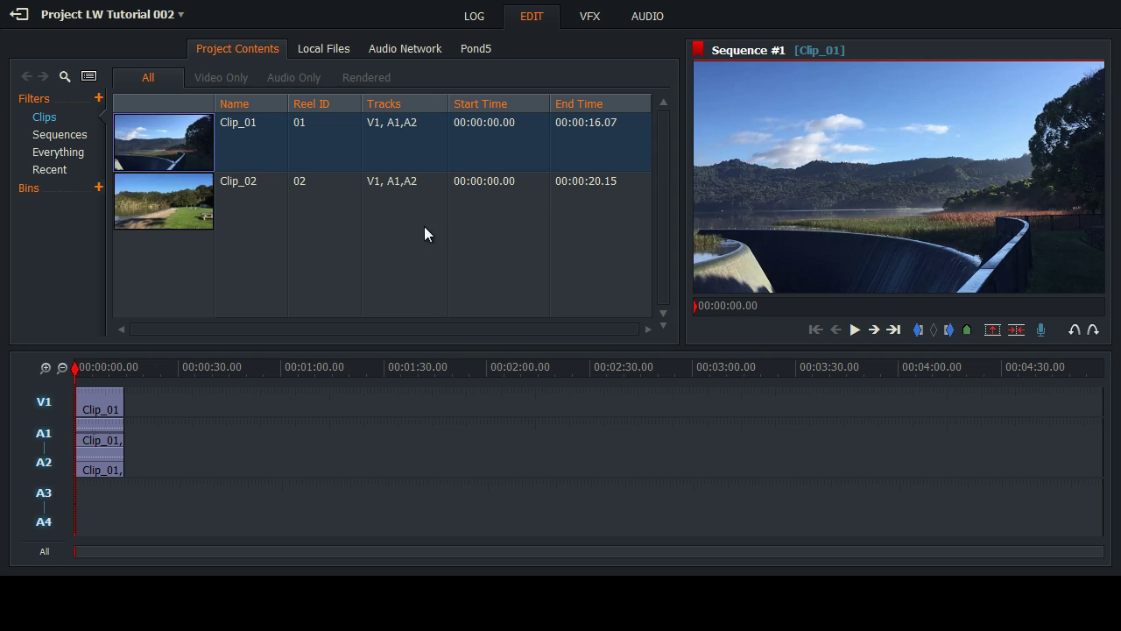
pyautogui.moveTo(131, 193); pyautogui.dragTo(145, 444)
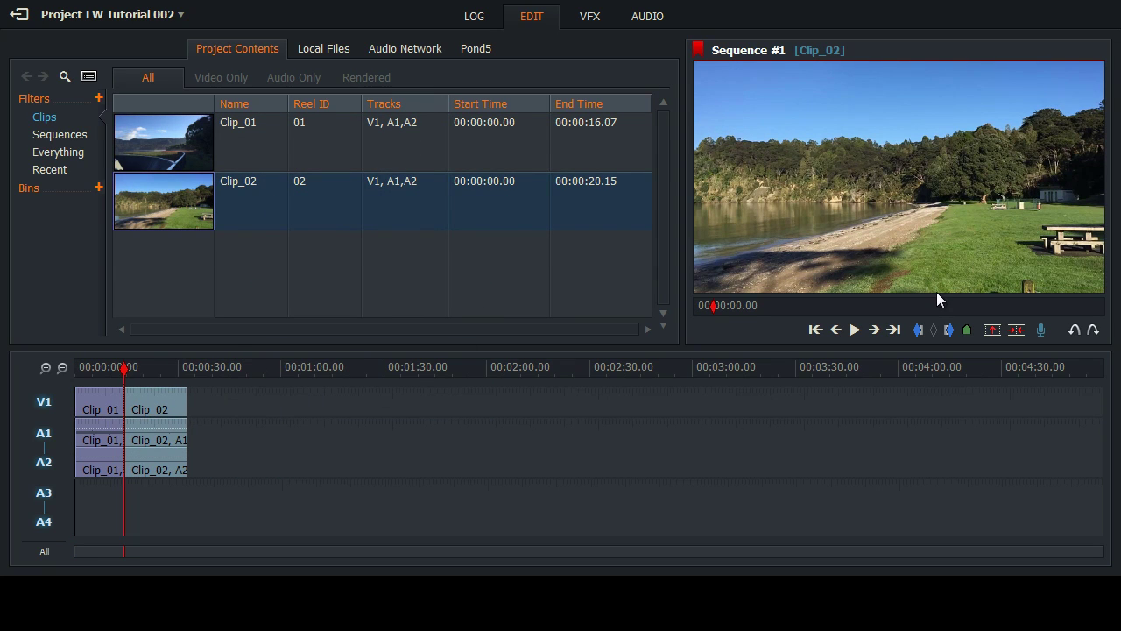
# In the VFX workspace, drop a Dissolve transition on the cut between Clip_01 and Clip_02.
pyautogui.click(592, 17)
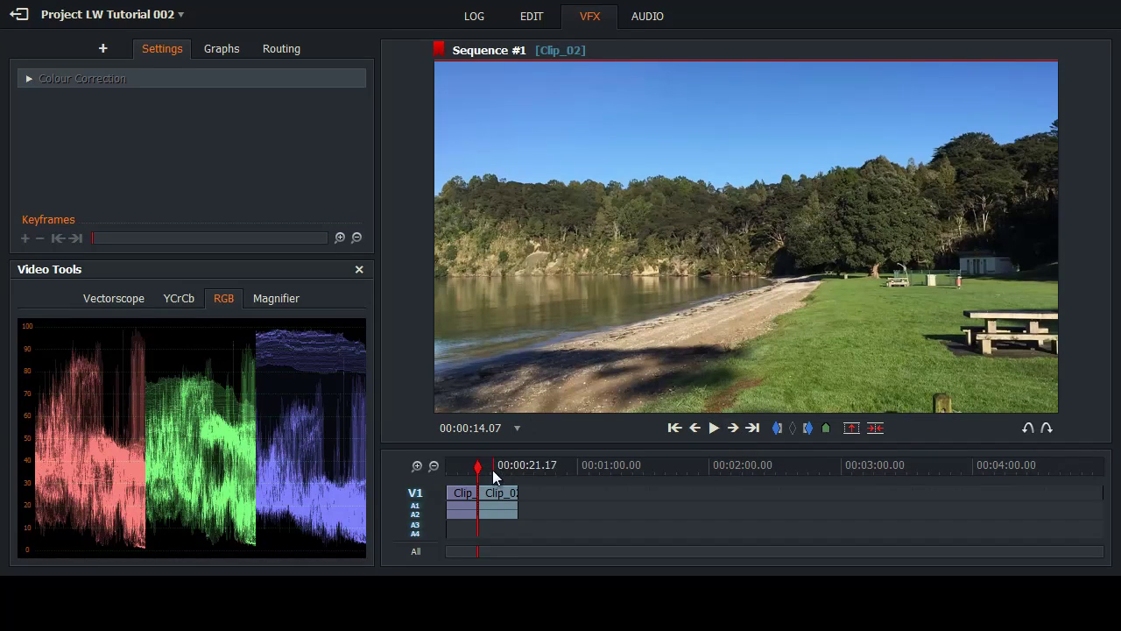
pyautogui.click(460, 467)
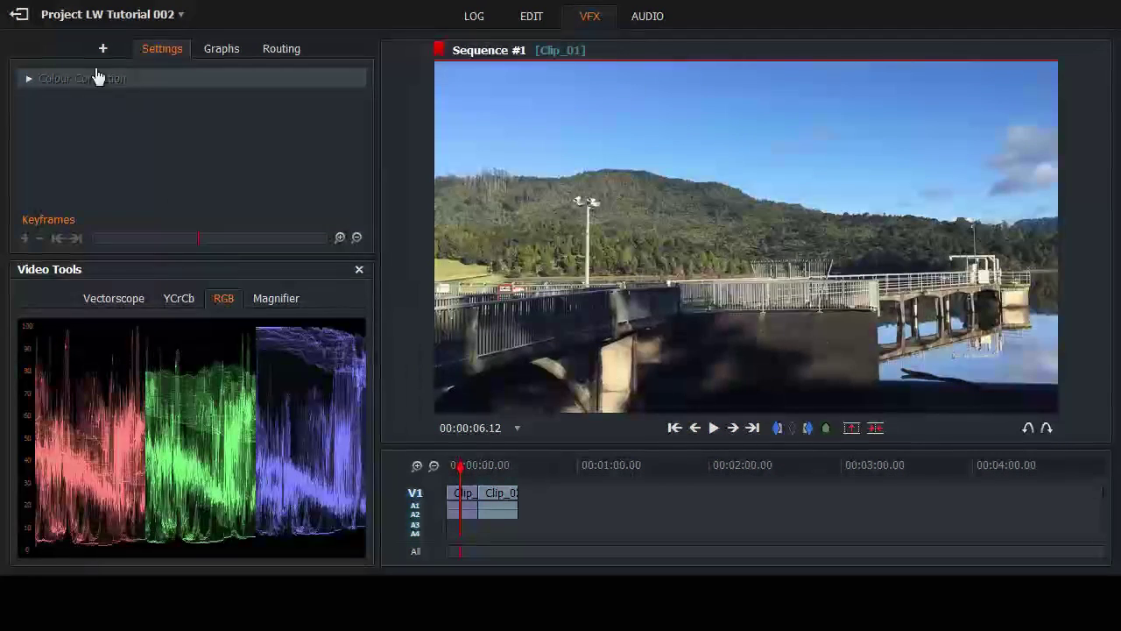
pyautogui.click(417, 466)
pyautogui.click(417, 466)
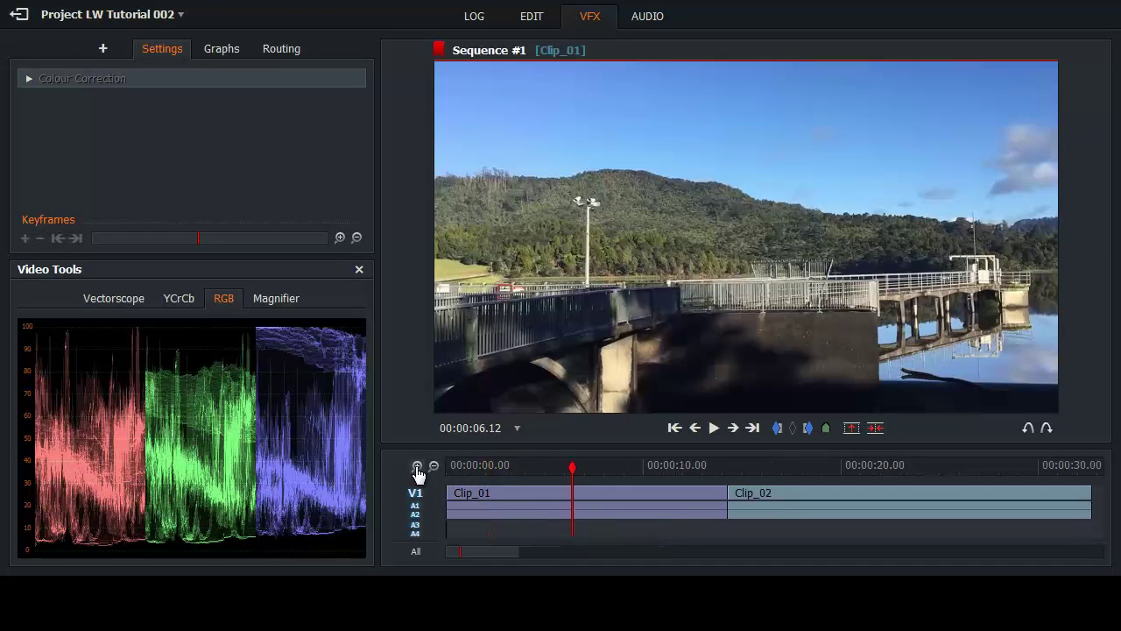
pyautogui.click(123, 53)
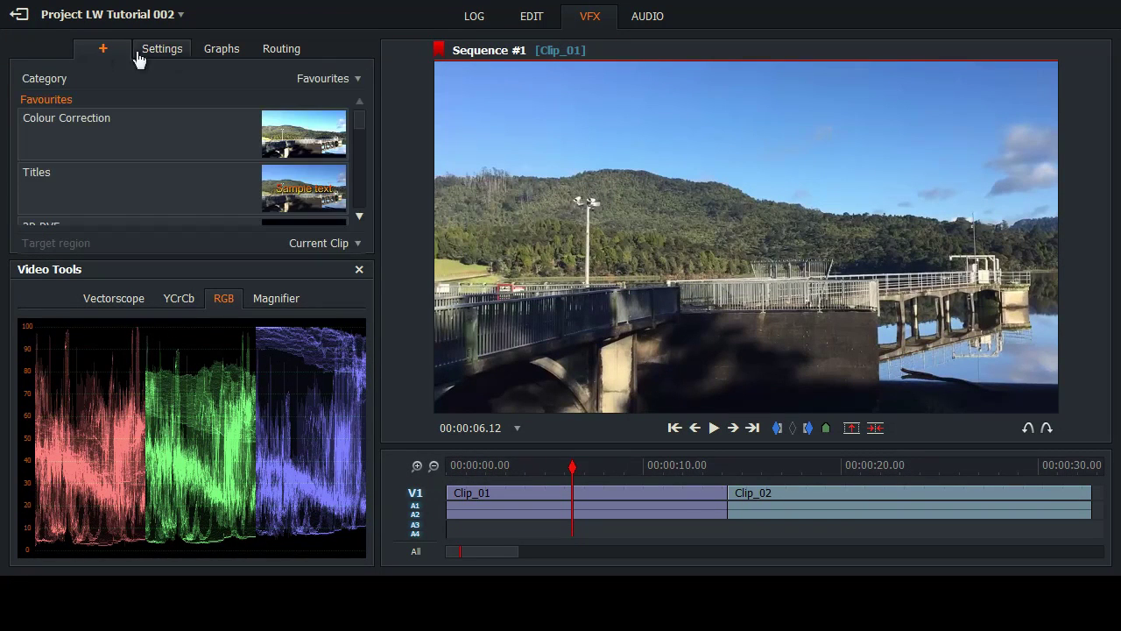
pyautogui.scroll(-2, 144, 185)
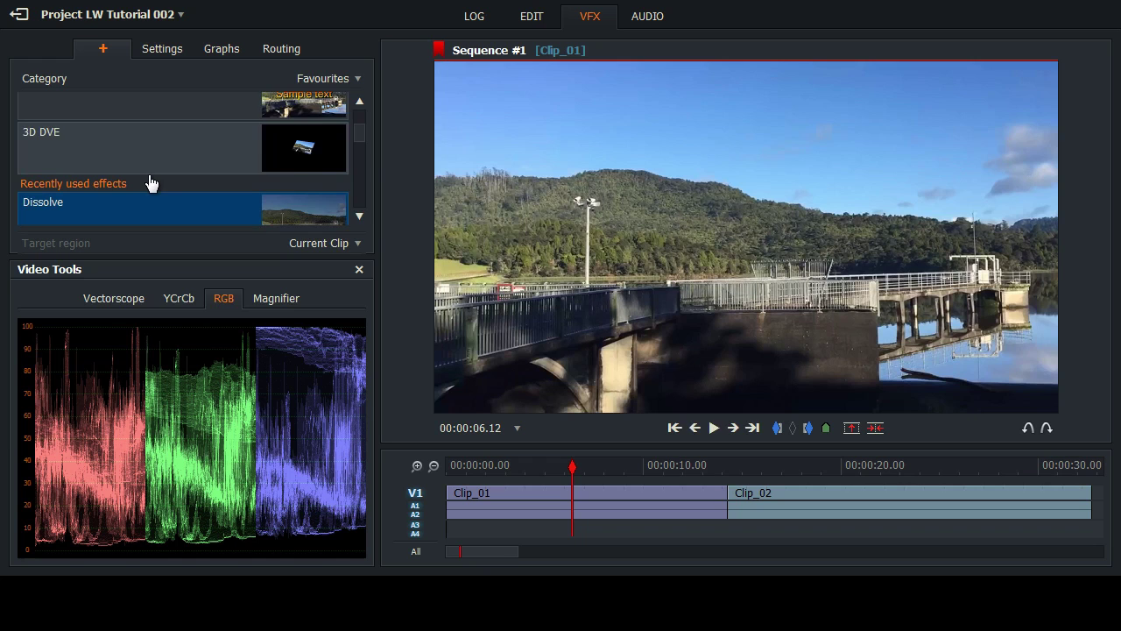
pyautogui.scroll(-1, 151, 182)
pyautogui.moveTo(46, 172); pyautogui.dragTo(730, 495)
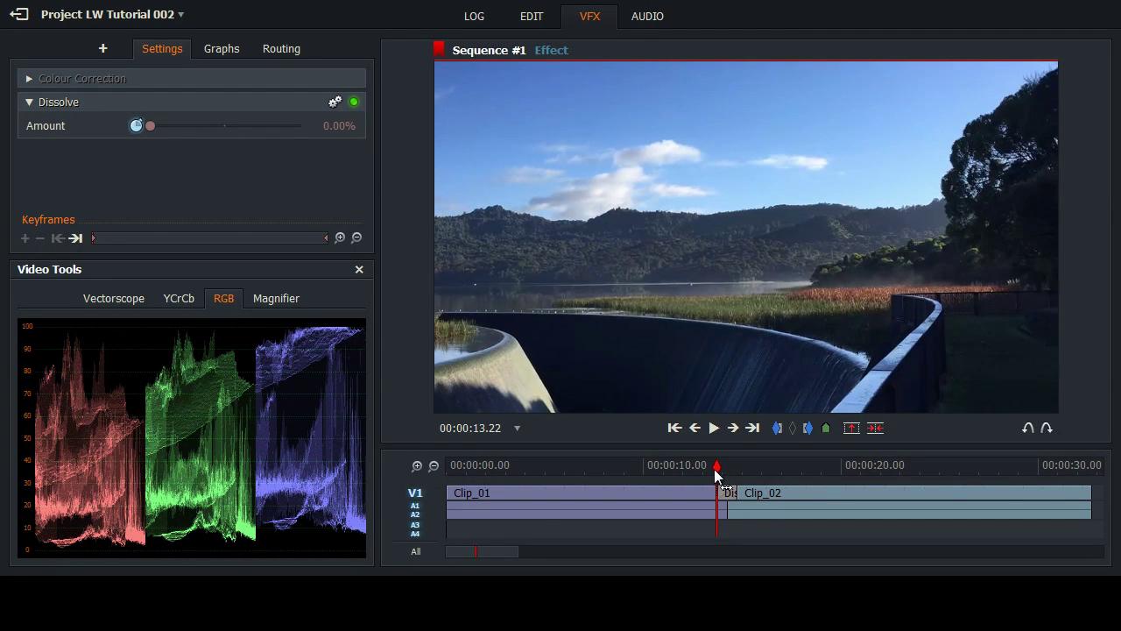
# Play the timeline back across the dissolve to preview the transition.
pyautogui.moveTo(715, 468); pyautogui.dragTo(663, 465)
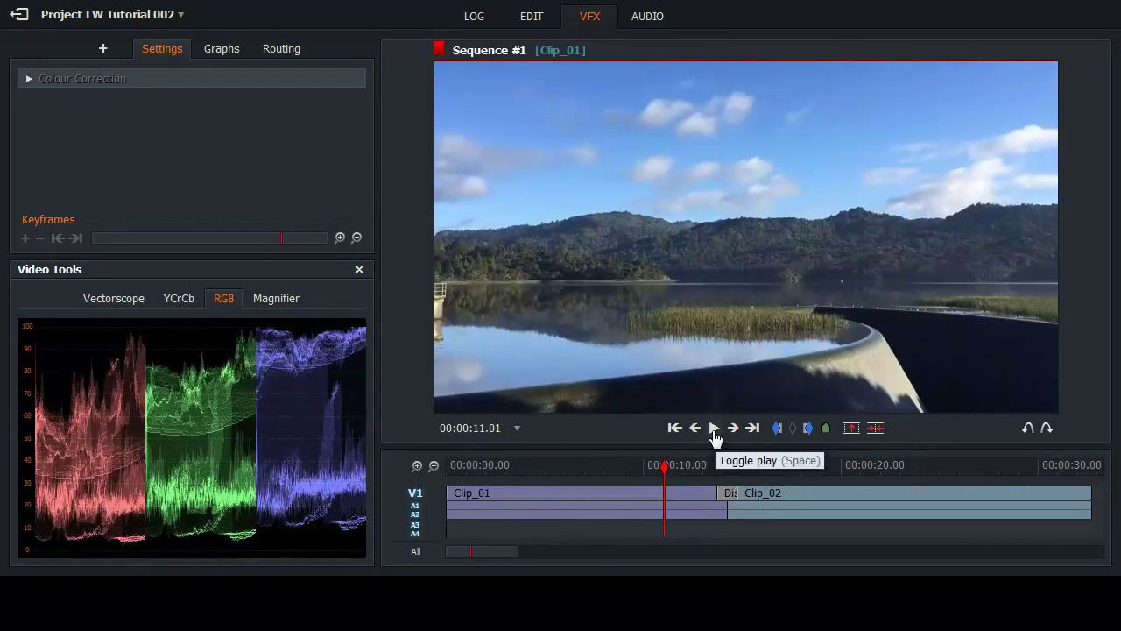
pyautogui.click(714, 428)
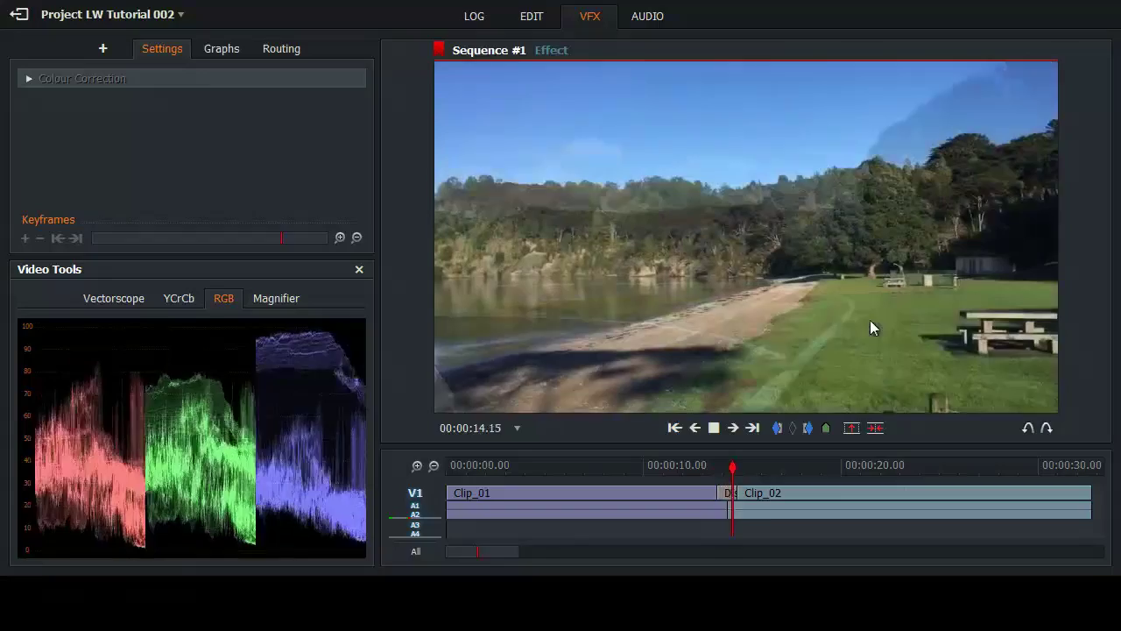
pyautogui.click(714, 427)
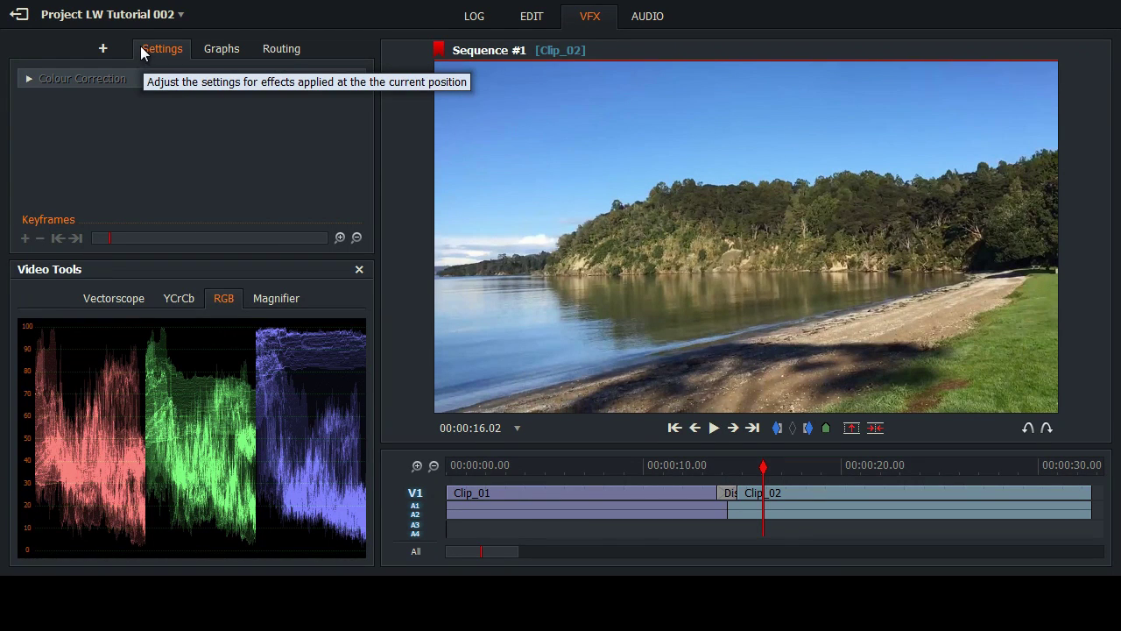
pyautogui.click(528, 16)
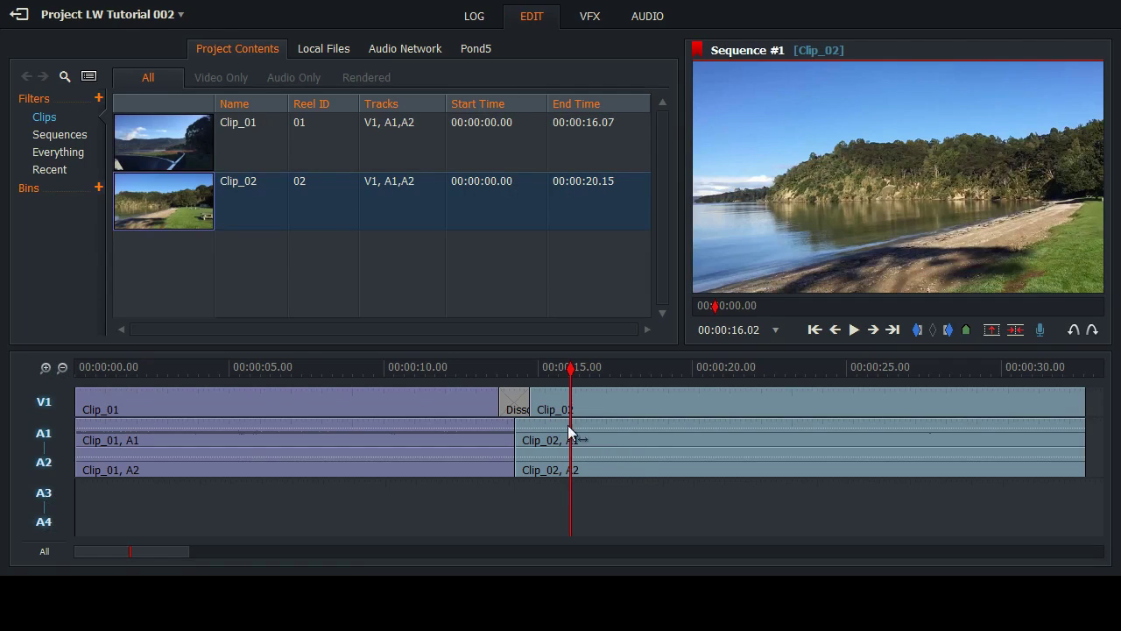